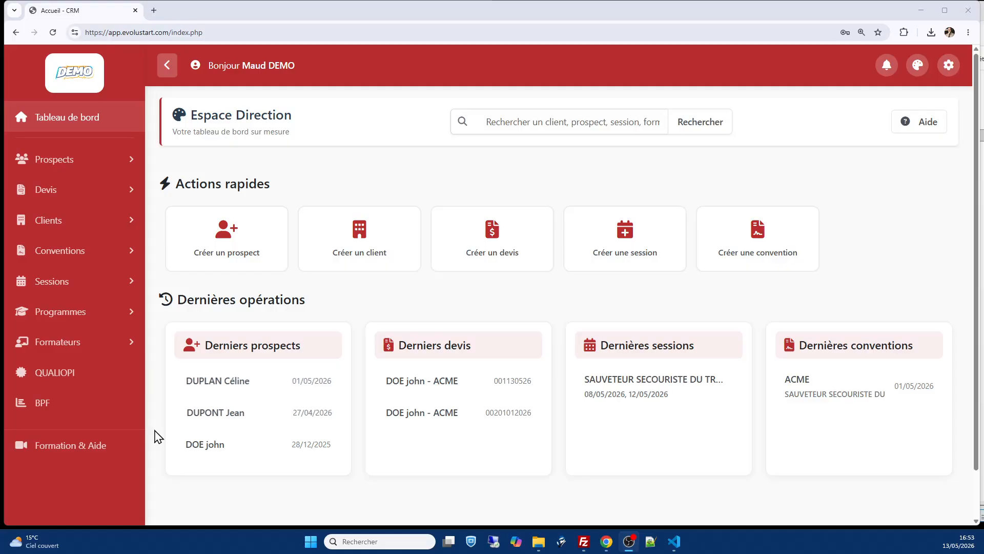
Step: Start a new company training convention for the client ACME
mouse_move(68, 259)
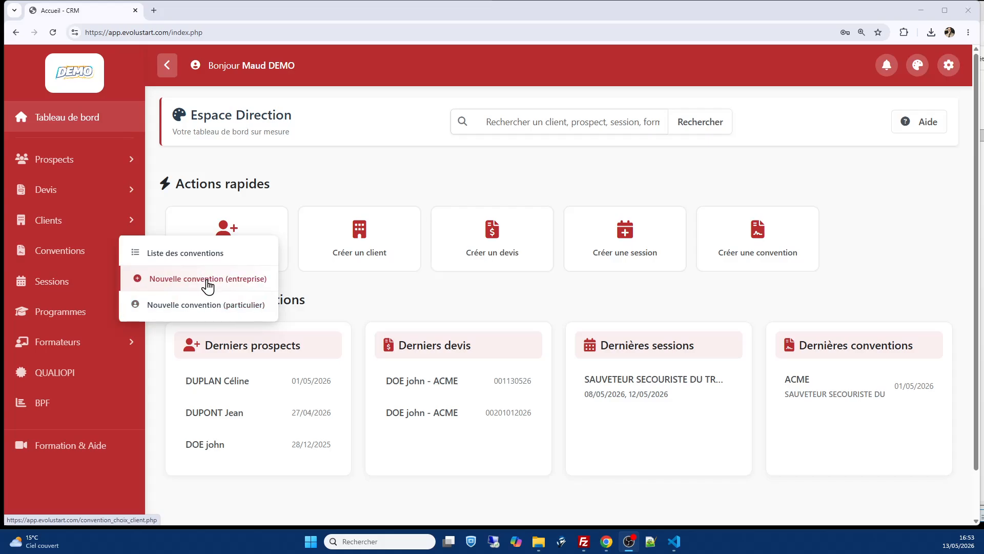
left_click(208, 280)
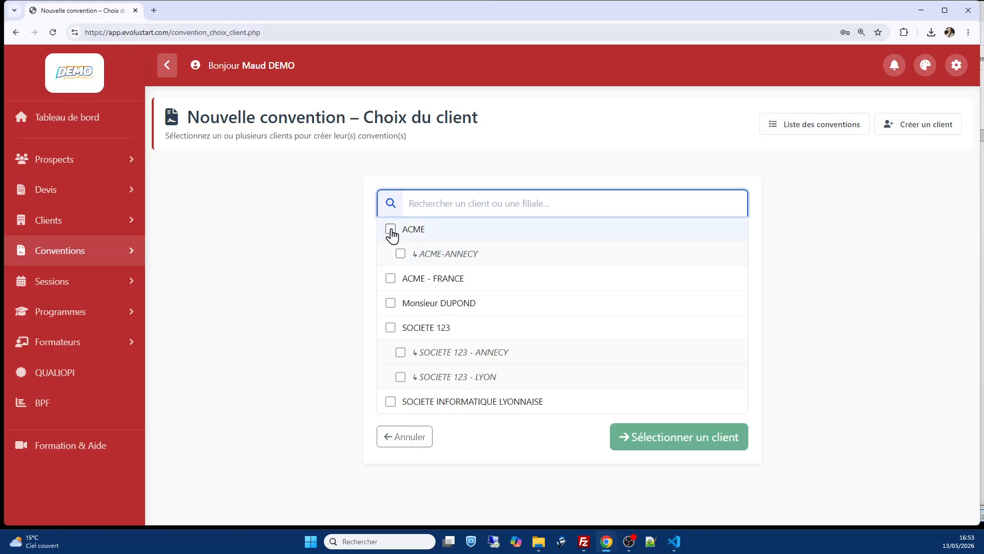
left_click(392, 234)
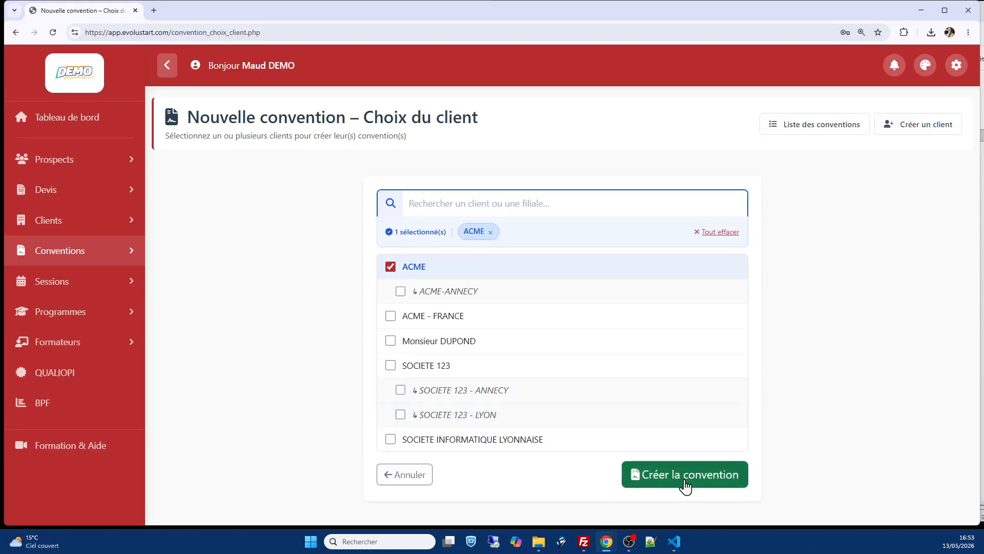
left_click(686, 485)
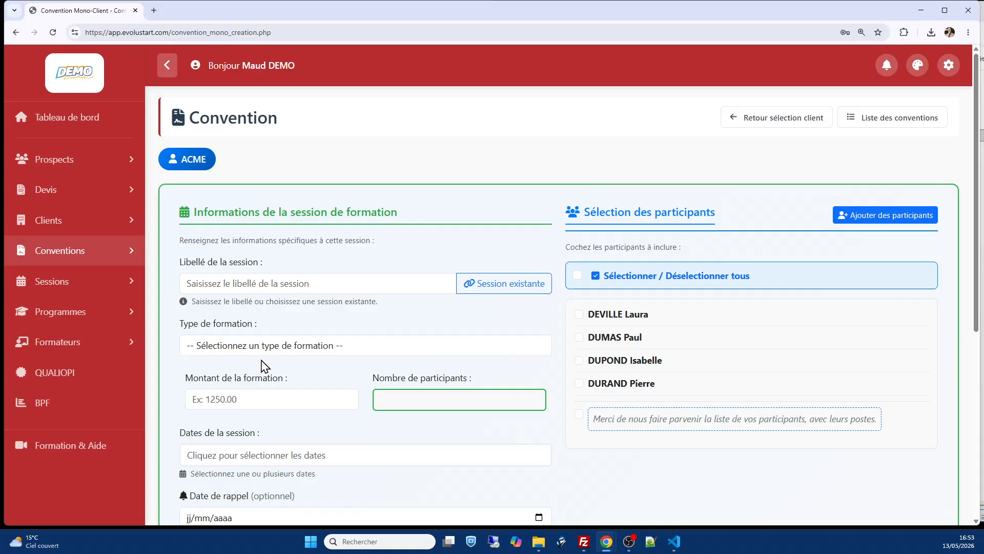
Step: Label the session "Programmation informatique assistée par l'IA", with type "Intra-entreprise, en présentiel" and amount 1250
left_click(298, 281)
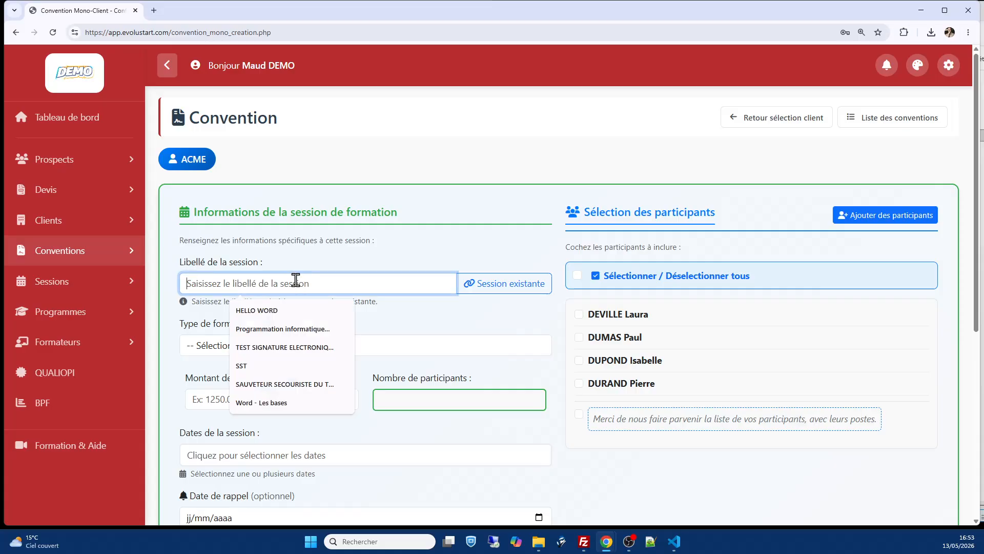
left_click(296, 330)
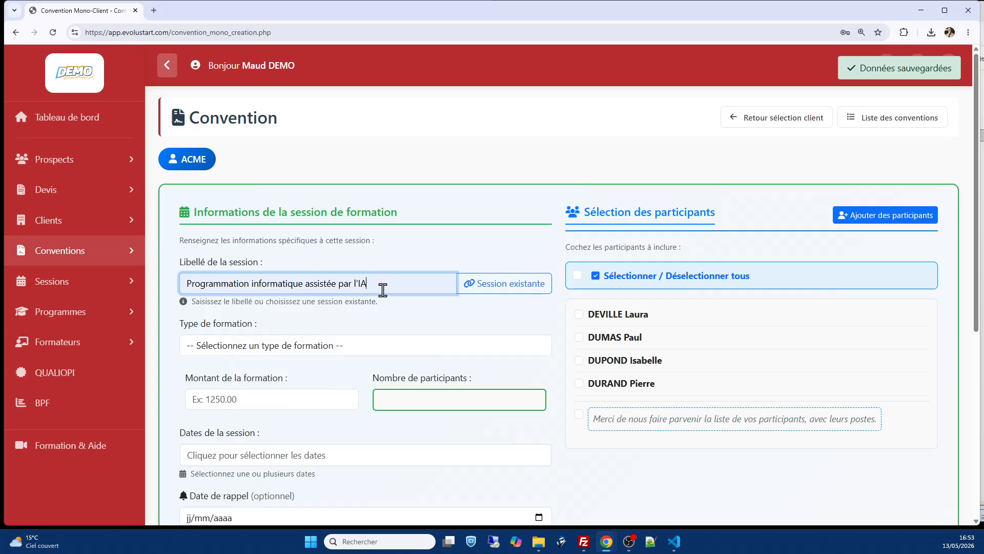
left_click(285, 348)
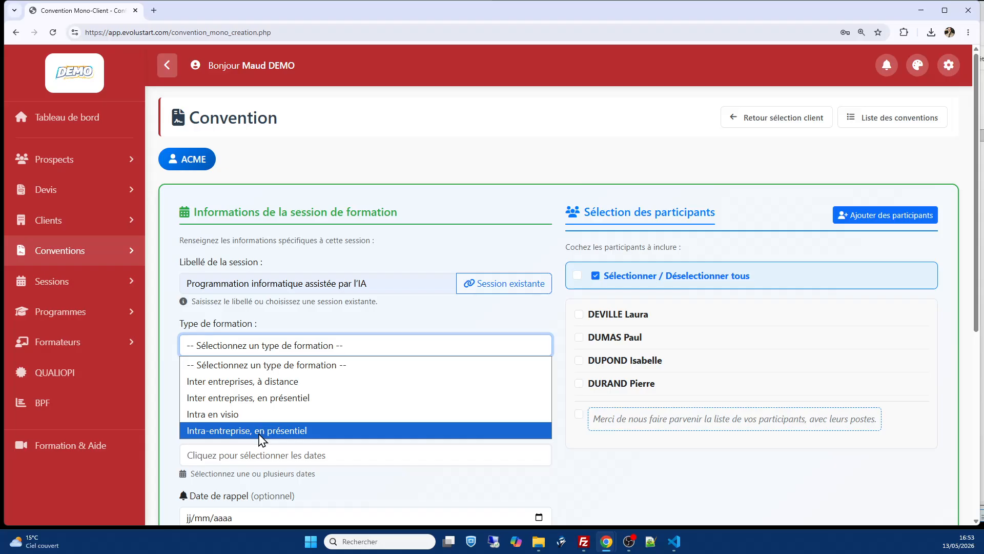
left_click(259, 431)
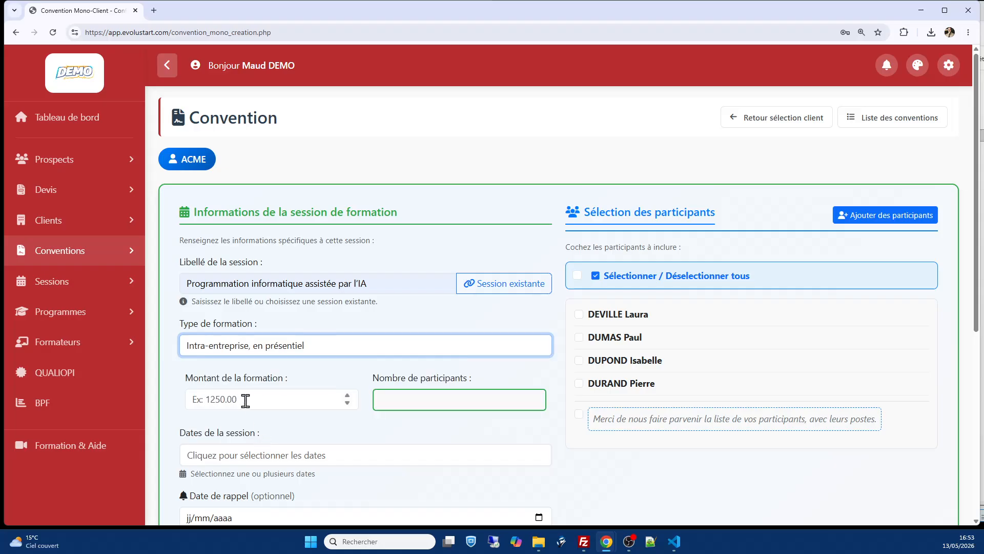
left_click(246, 401)
type("1250")
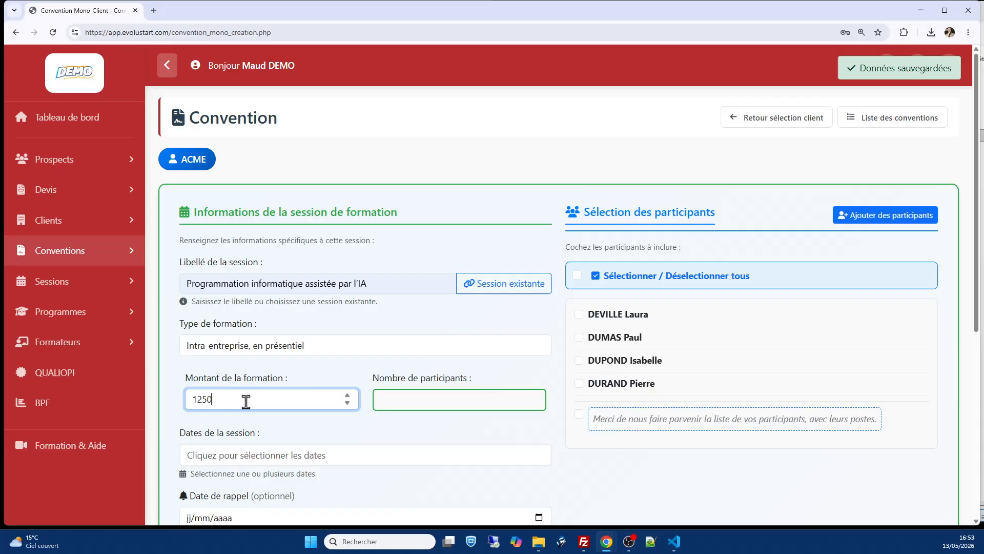
Step: Set the session dates to 25/05/2026 and 26/05/2026
scroll(373, 418, "down", 2)
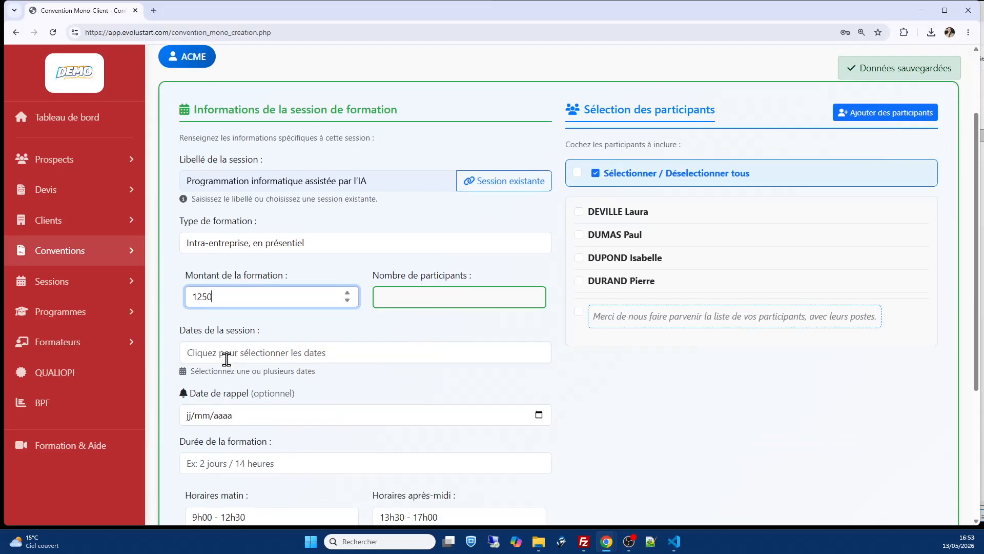
left_click(229, 355)
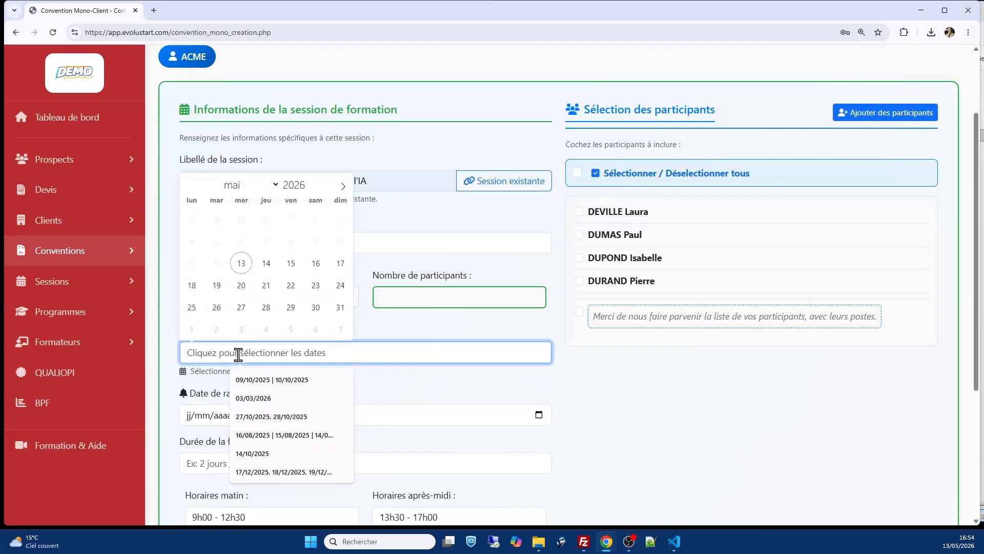
left_click(194, 309)
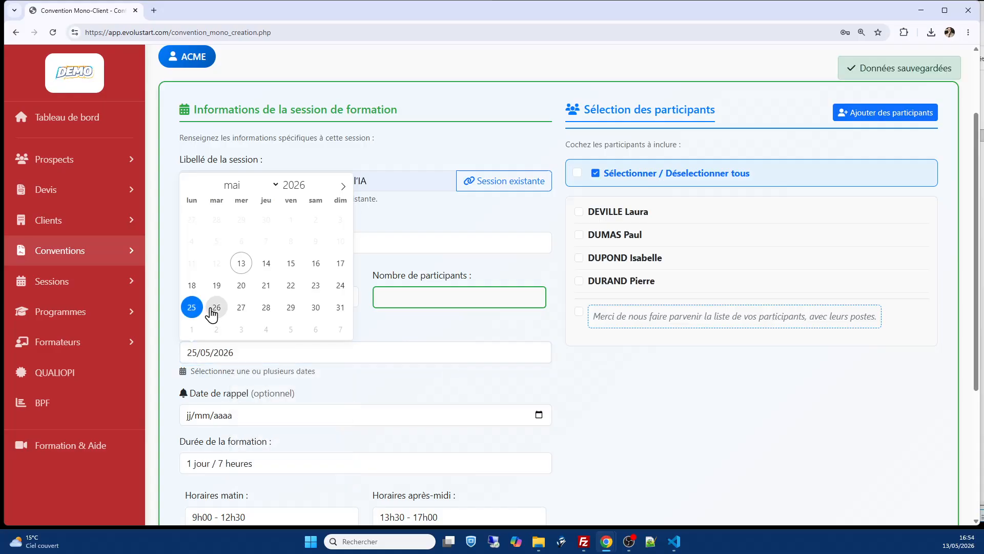
left_click(218, 310)
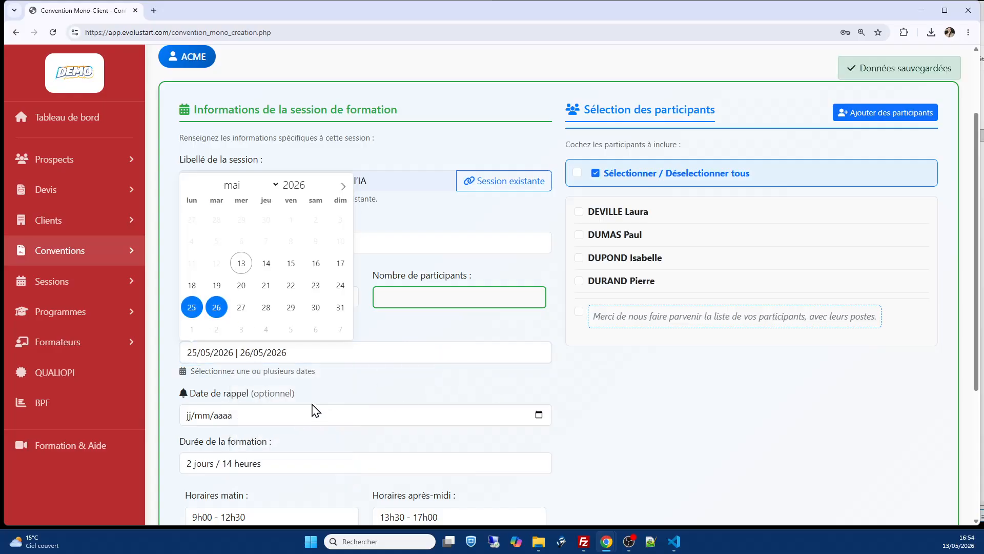
triple_click(349, 394)
Step: Set the training location to "INTRA (Dans les locaux du client)"
scroll(332, 393, "down", 1)
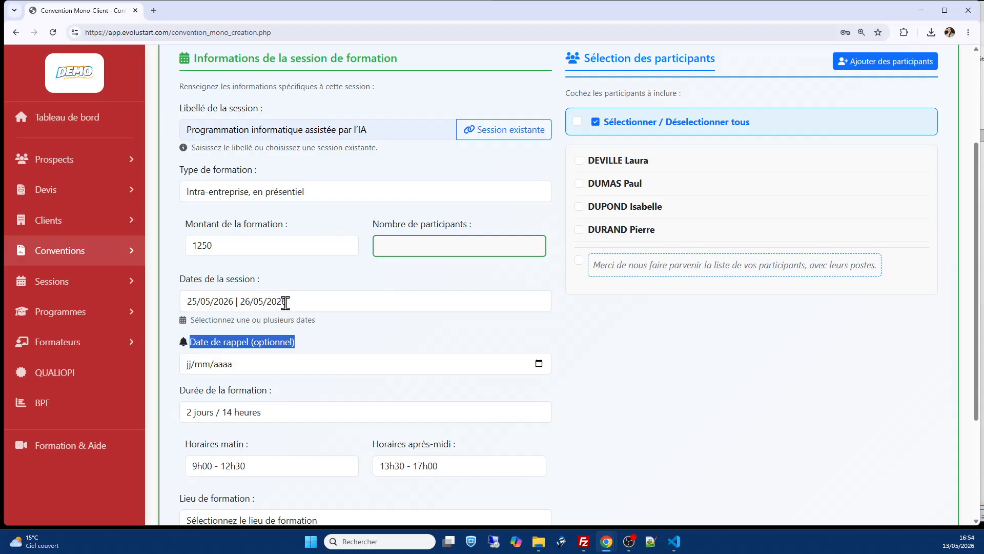
scroll(285, 302, "down", 2)
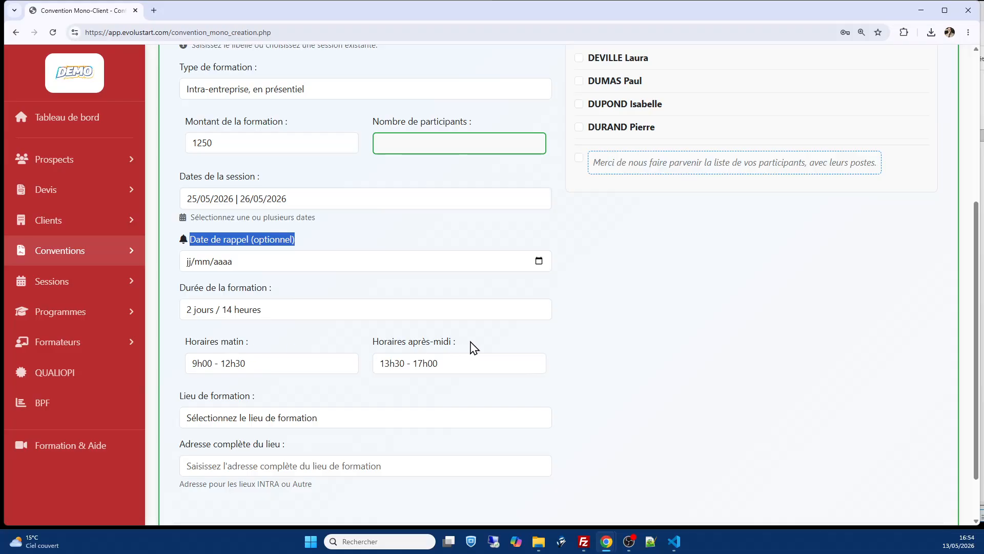
left_click(277, 416)
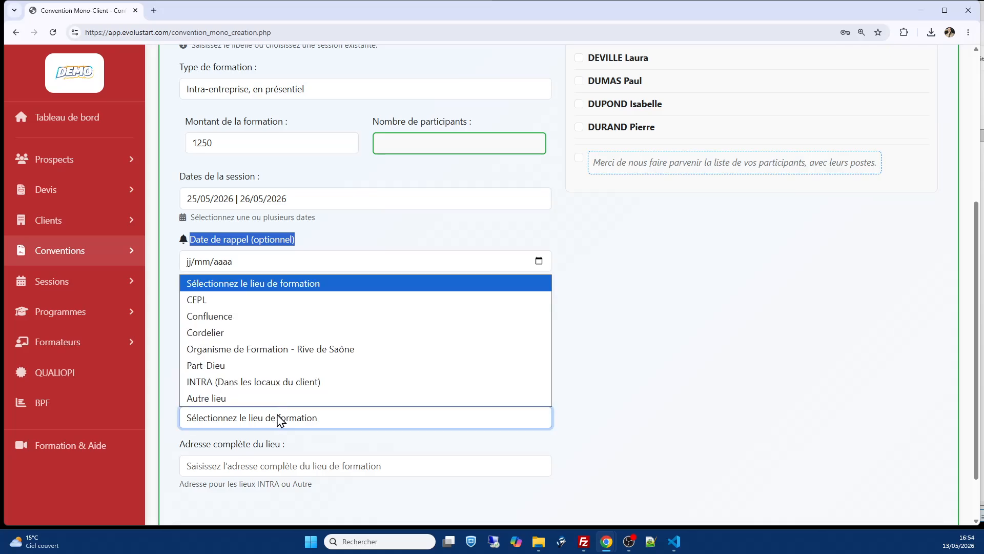
left_click(269, 382)
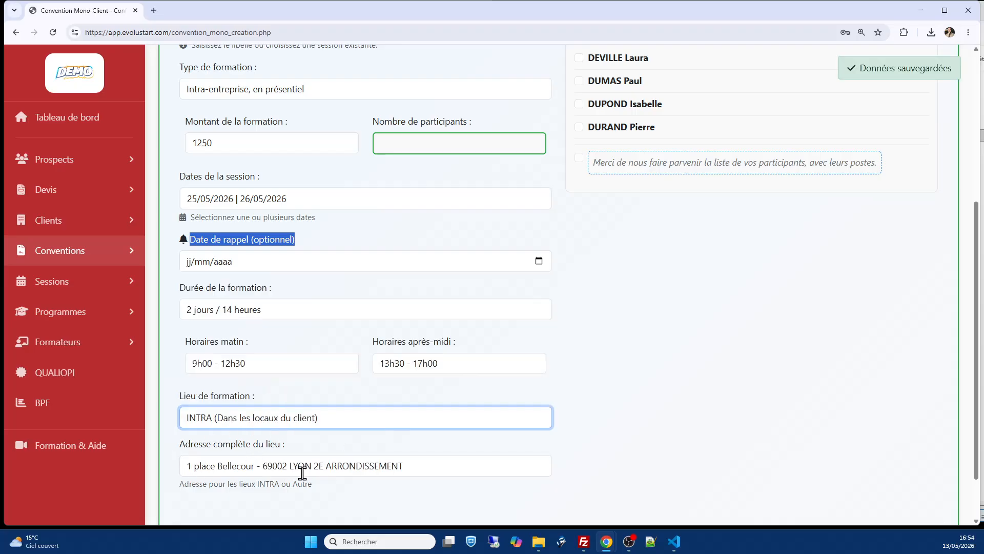
Step: Include all of the client's listed participants in the convention
scroll(680, 400, "up", 2)
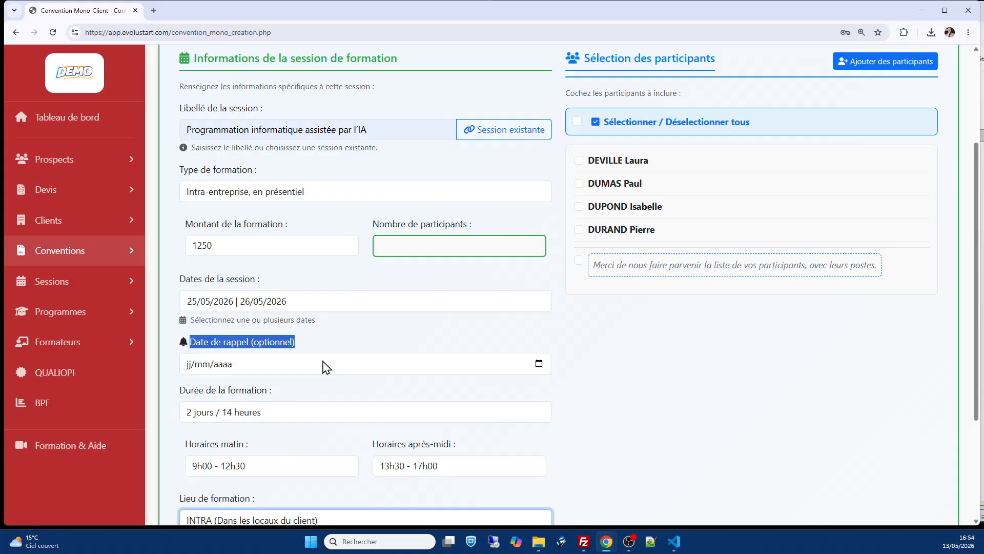
left_click(577, 122)
scroll(767, 291, "up", 1)
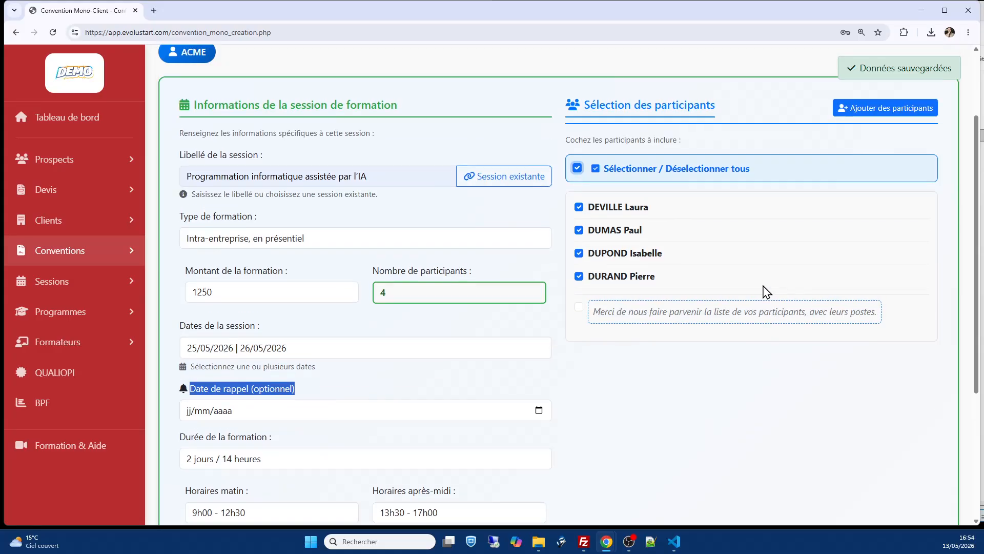
scroll(773, 290, "up", 3)
Step: Preview the convention and check its session details, trainee list, price and payment terms
scroll(837, 231, "down", 7)
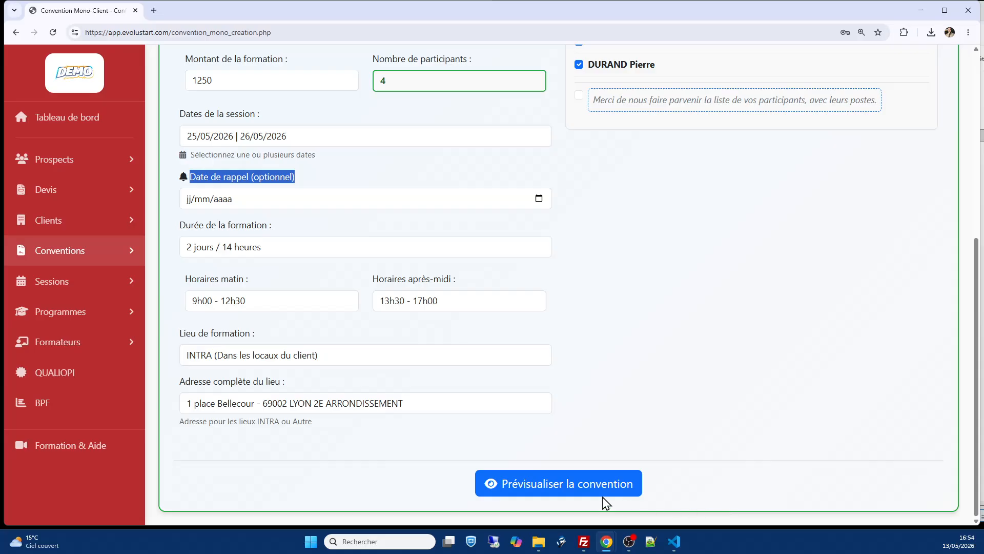
left_click(556, 484)
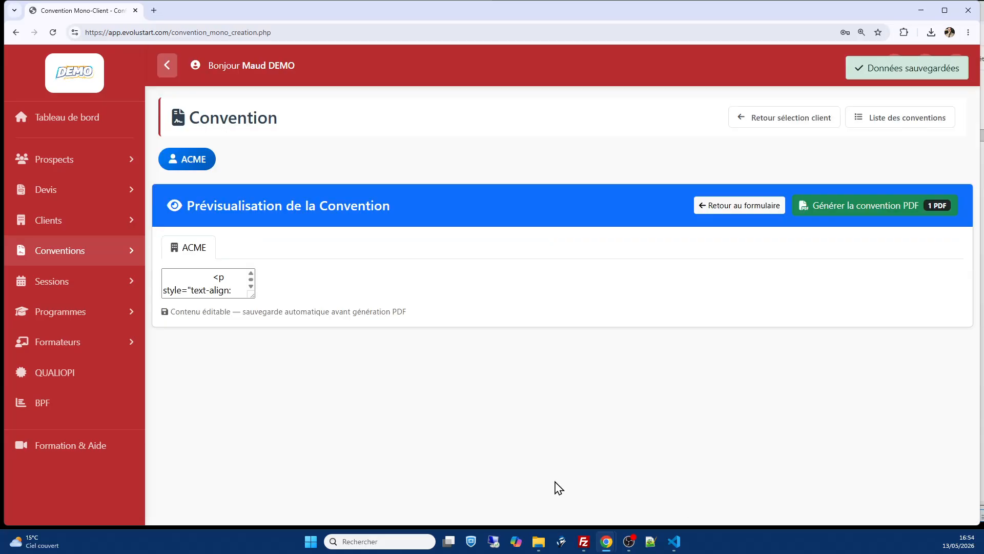
scroll(466, 300, "down", 5)
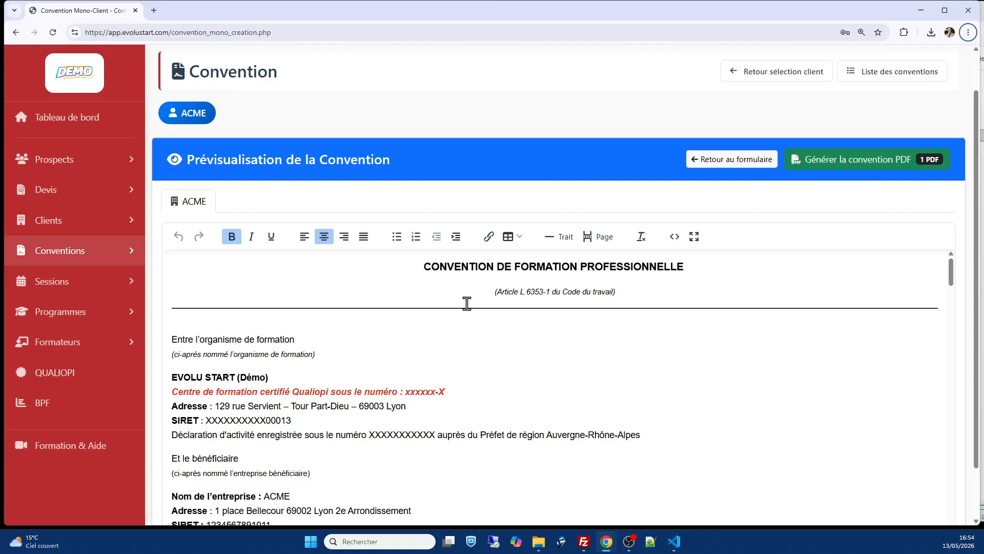
scroll(557, 367, "down", 6)
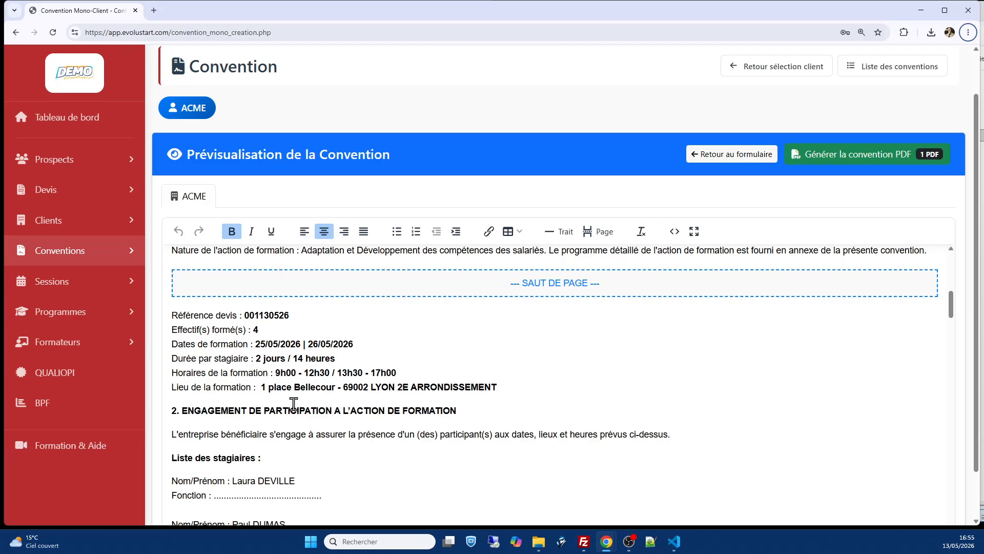
scroll(295, 397, "down", 5)
scroll(298, 408, "down", 2)
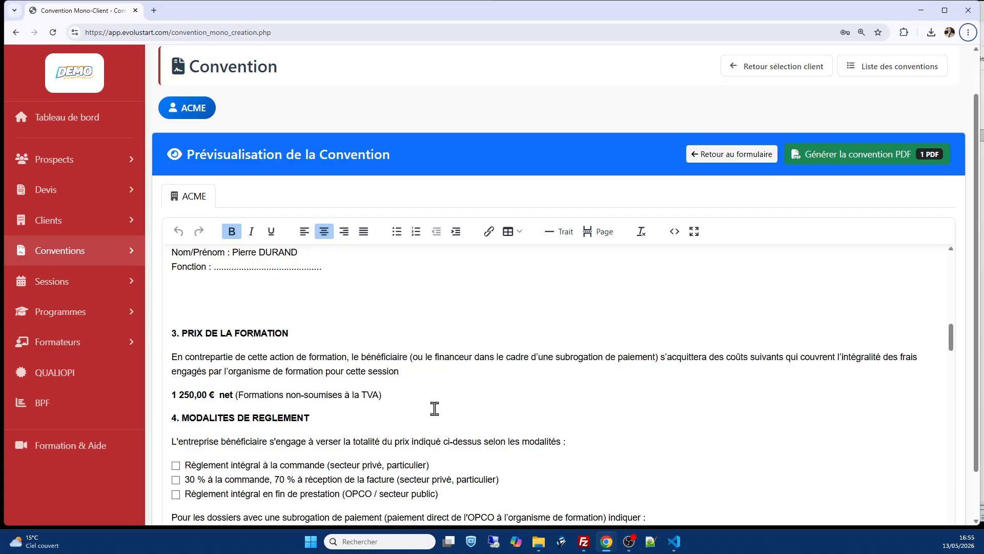
scroll(434, 407, "up", 5)
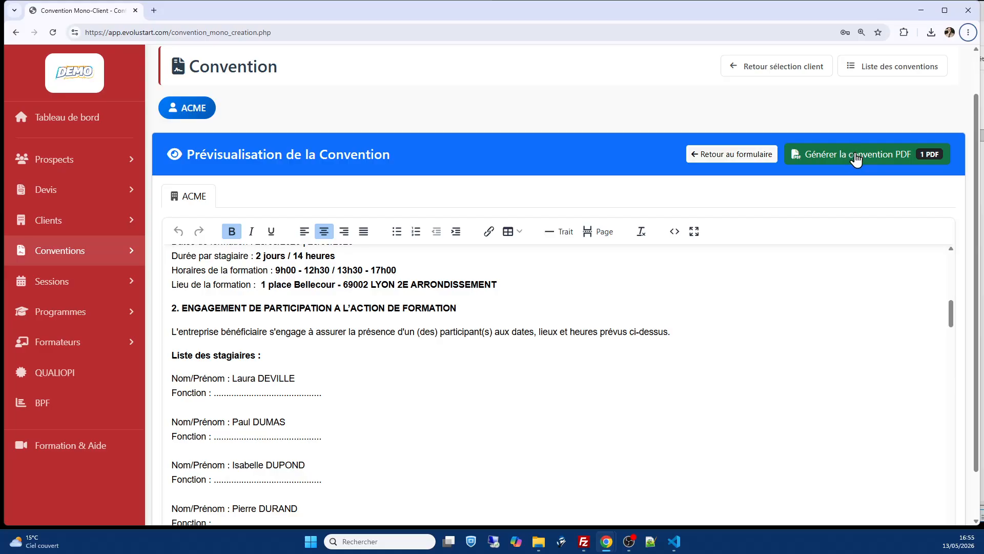
Step: Generate the convention PDF and review its session details, trainee list, price and payment terms
left_click(855, 153)
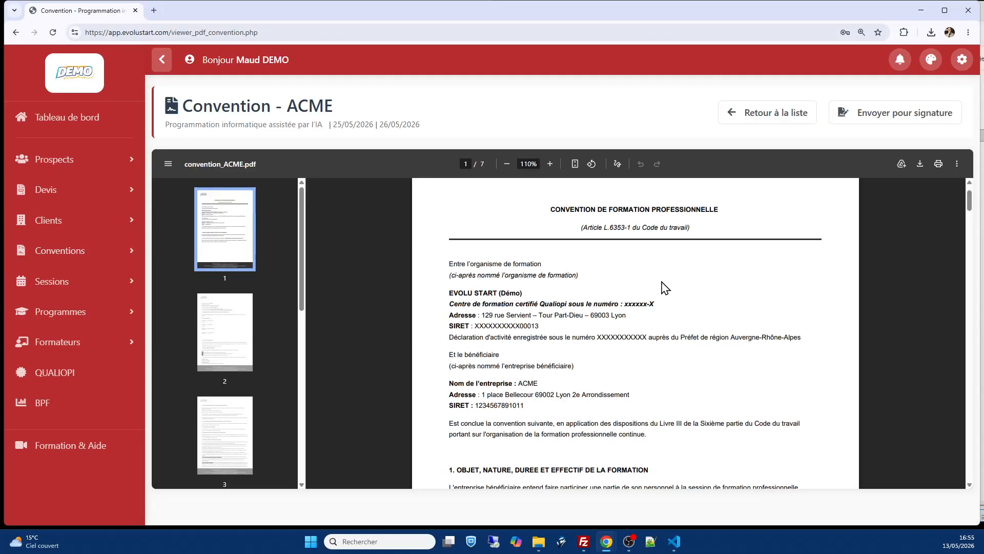
scroll(665, 288, "down", 9)
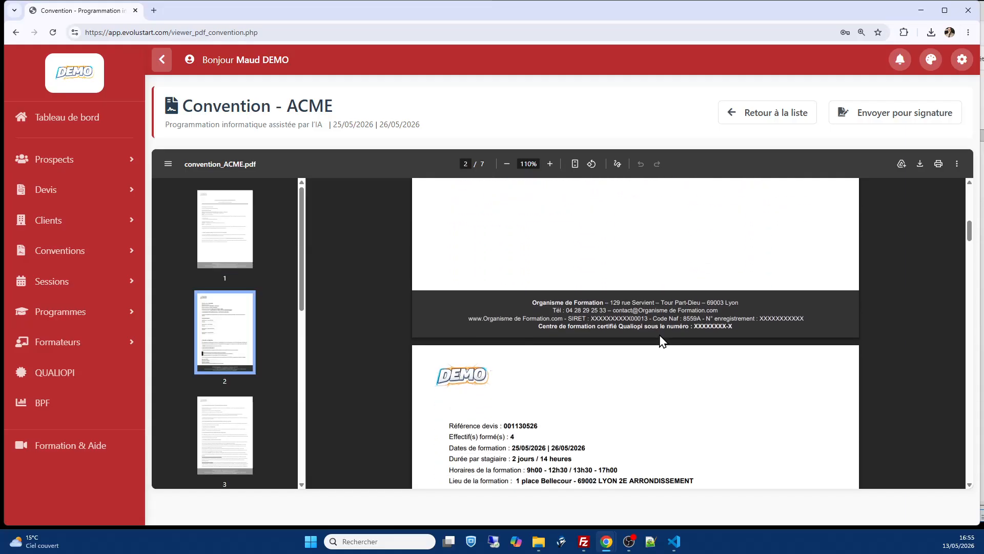
scroll(661, 341, "down", 4)
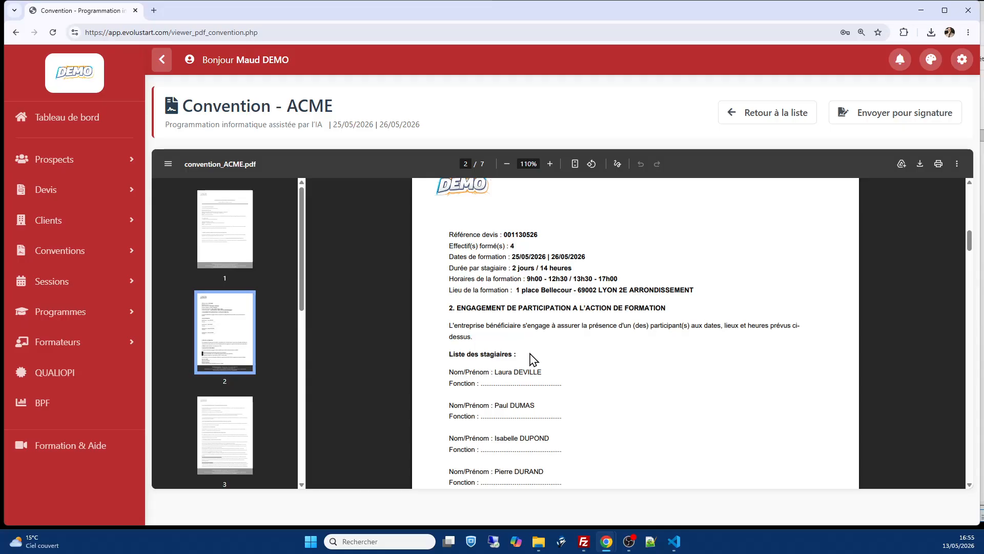
scroll(533, 359, "down", 5)
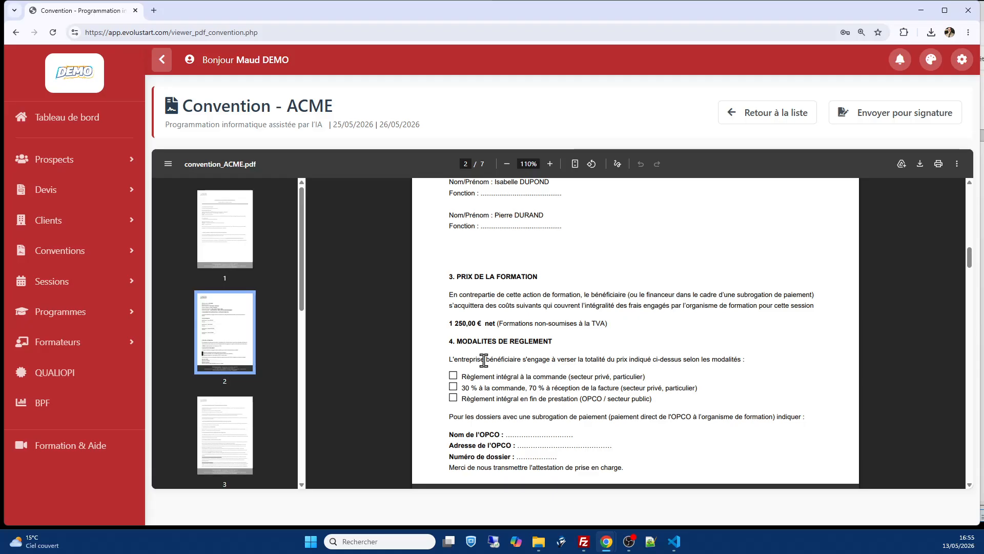
scroll(517, 390, "down", 2)
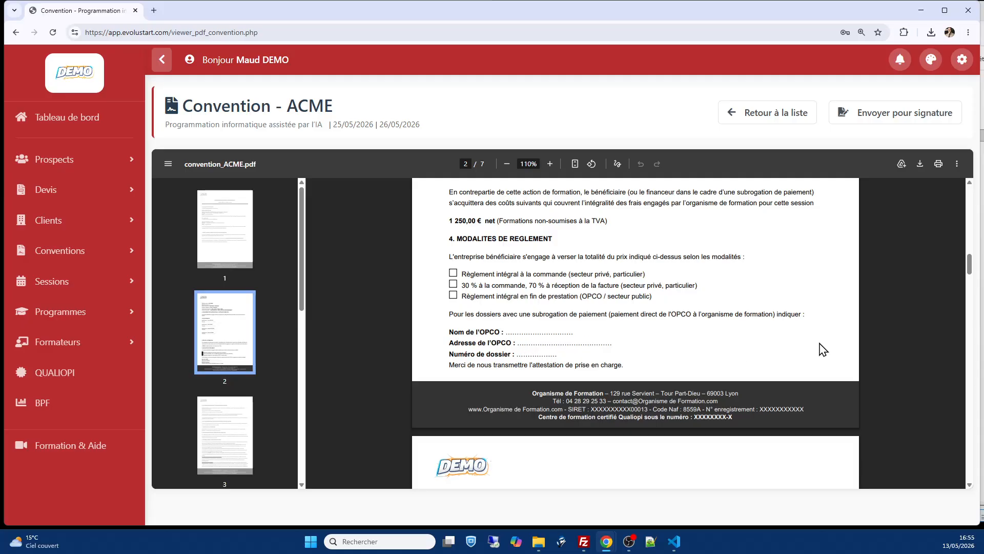
Step: Send the convention for electronic signature to the second listed contact, using the default Standard email template
left_click(899, 114)
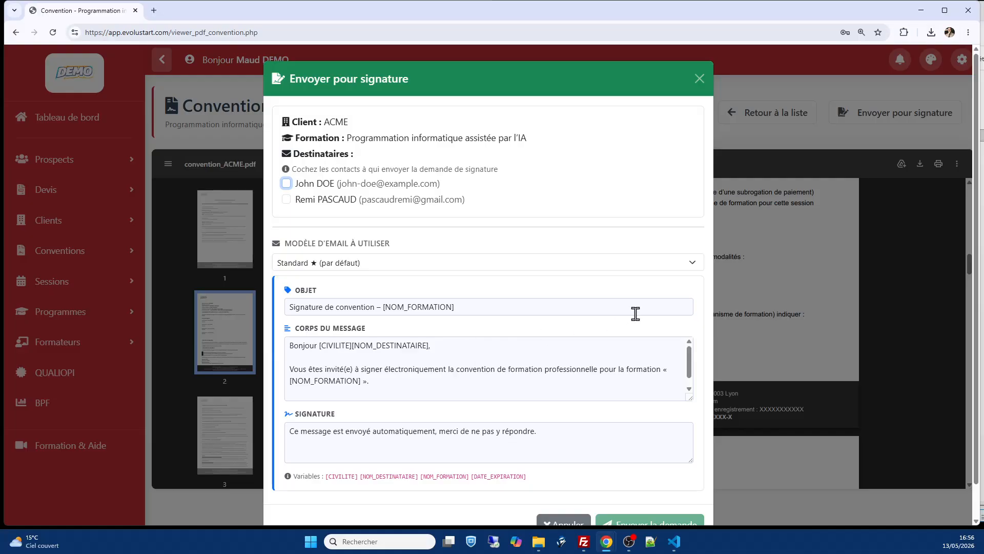
scroll(645, 318, "down", 1)
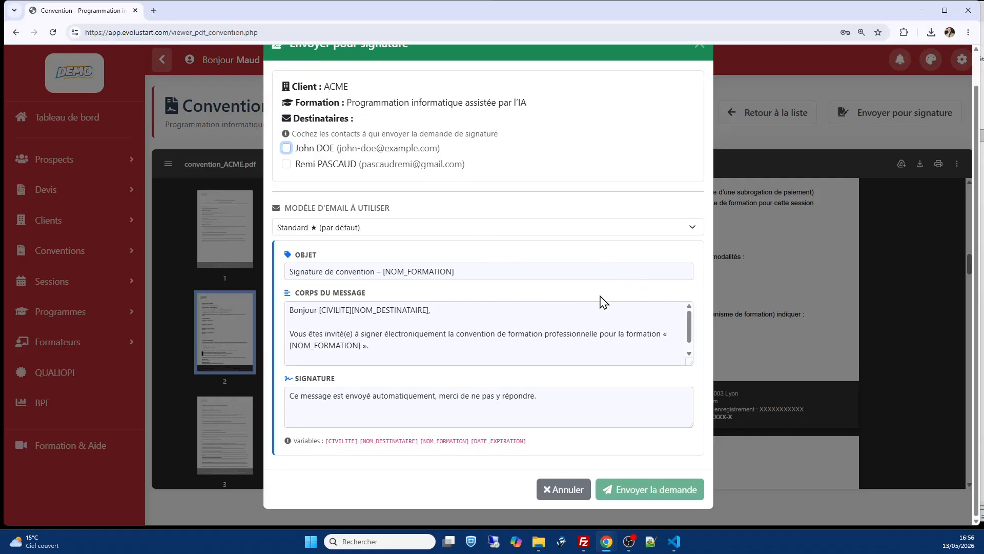
scroll(603, 301, "up", 1)
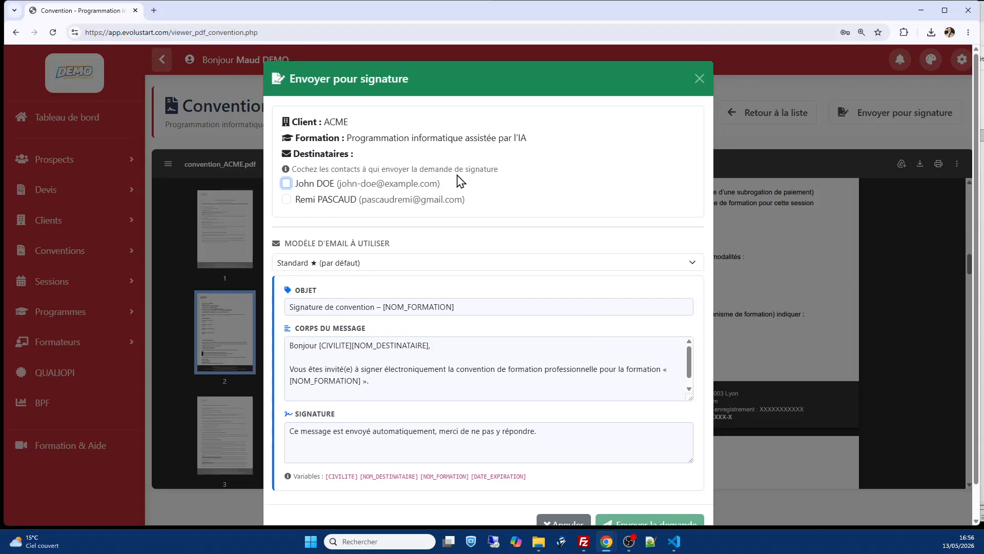
left_click(286, 199)
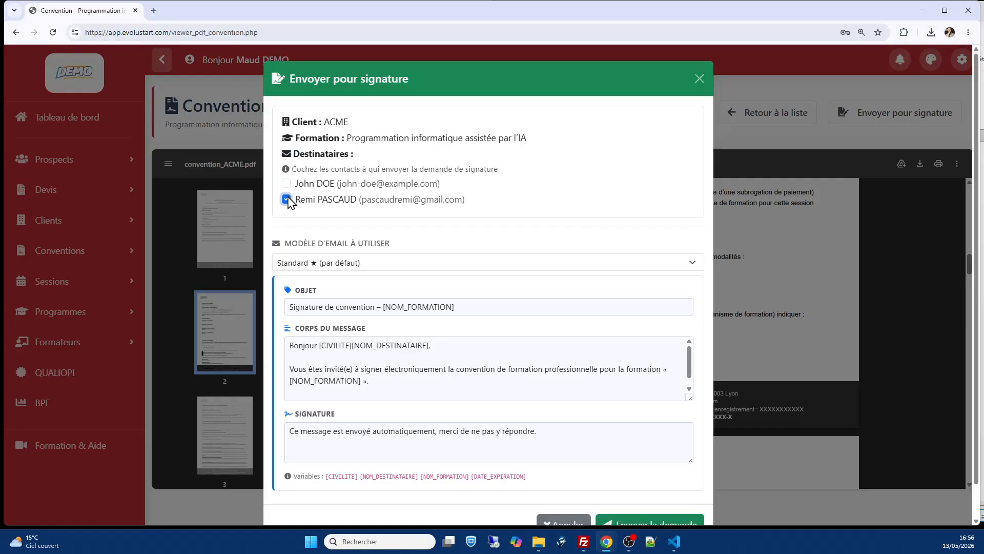
scroll(640, 237, "down", 1)
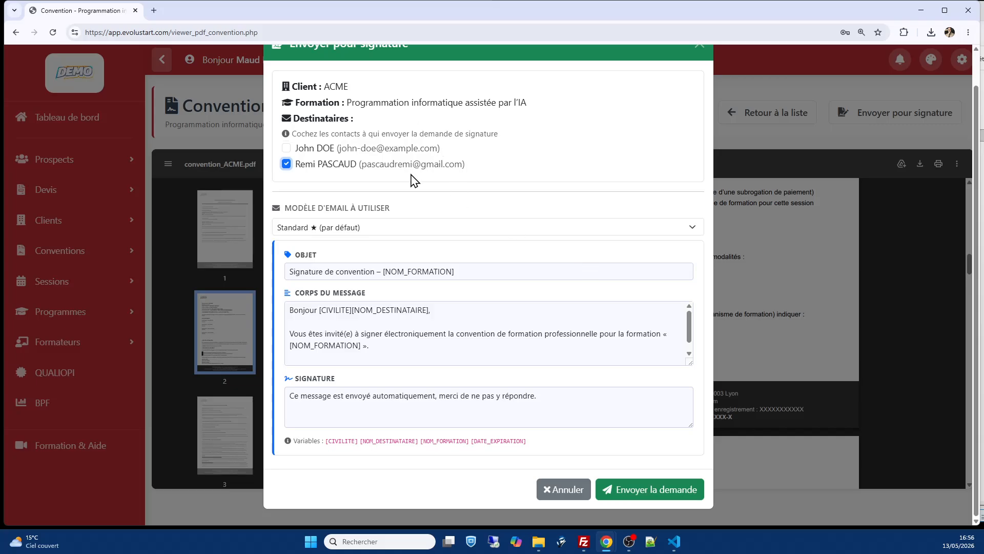
left_click(658, 500)
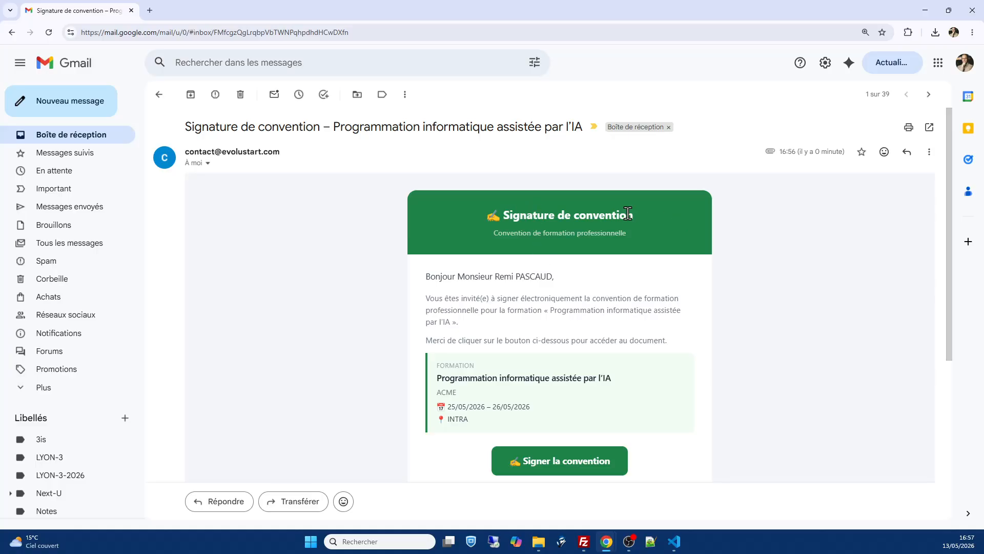
Step: In the signature request email in Gmail, check the message and the attached convention PDF's session details and trainee list
scroll(297, 354, "down", 5)
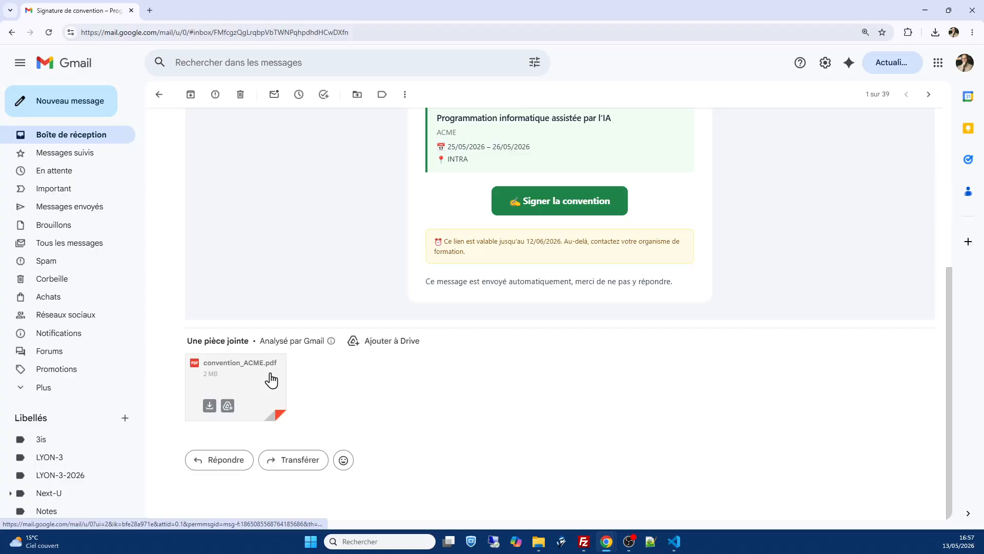
left_click(271, 380)
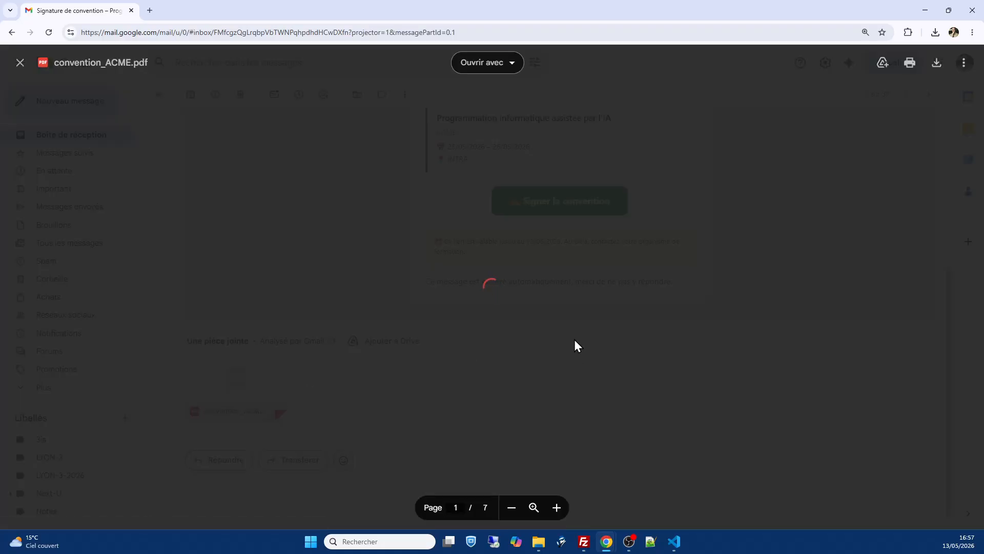
scroll(539, 283, "down", 3)
scroll(539, 283, "down", 8)
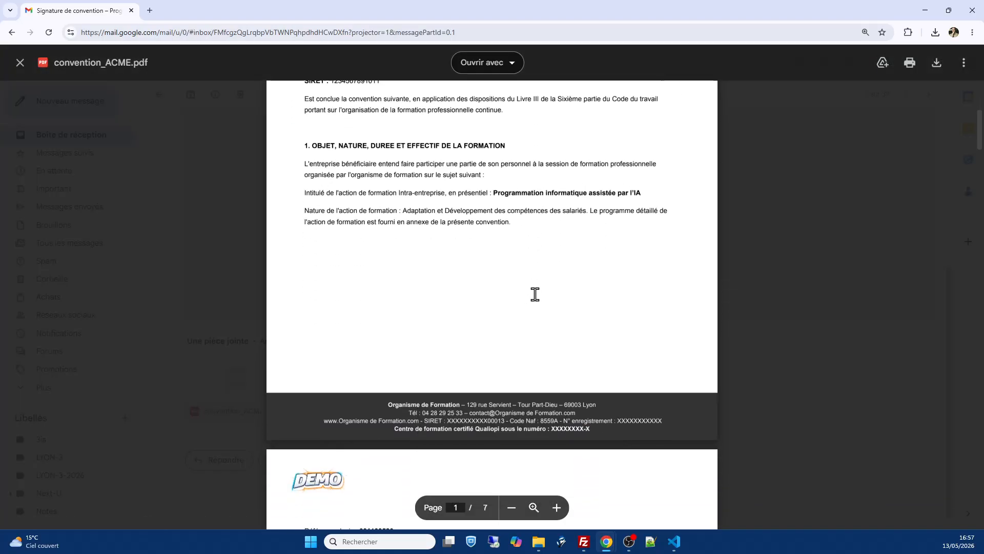
scroll(447, 297, "down", 1)
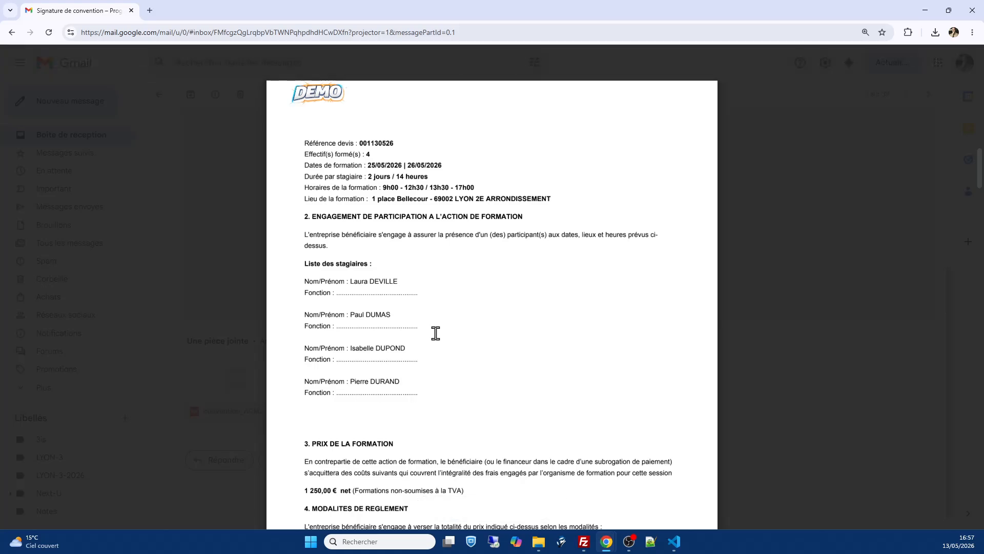
scroll(231, 240, "up", 2)
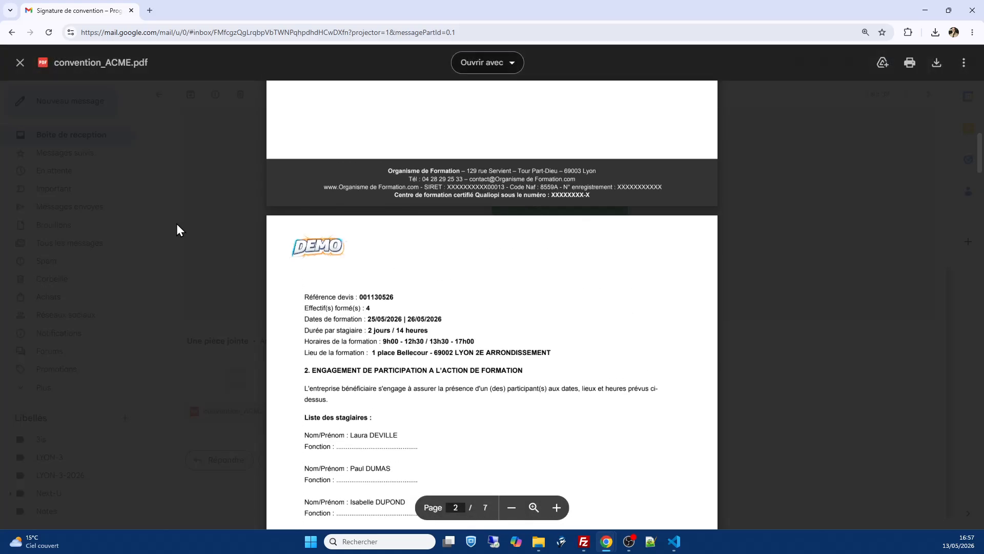
left_click(20, 64)
scroll(666, 281, "up", 2)
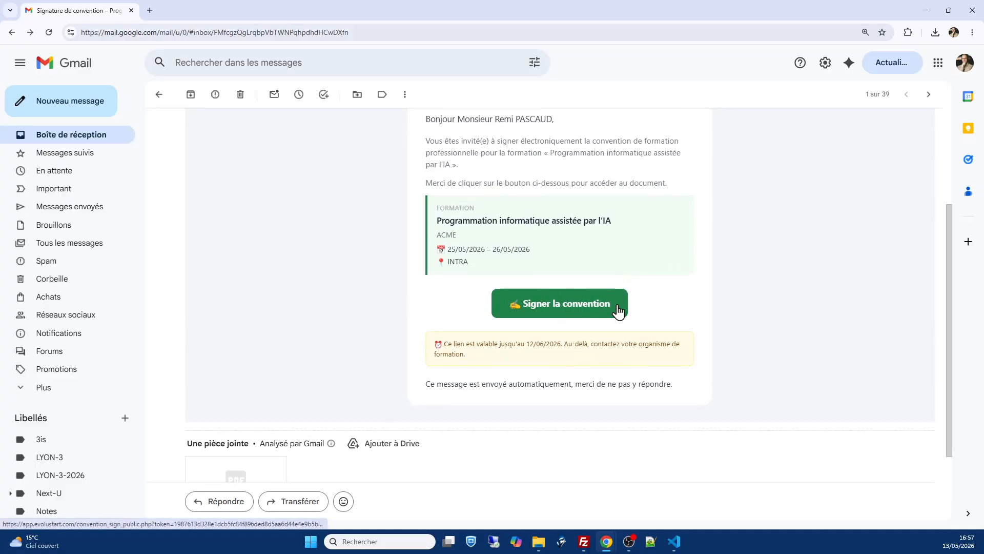
Step: Open the convention's signing page from the email and look over the information it requests
left_click(562, 306)
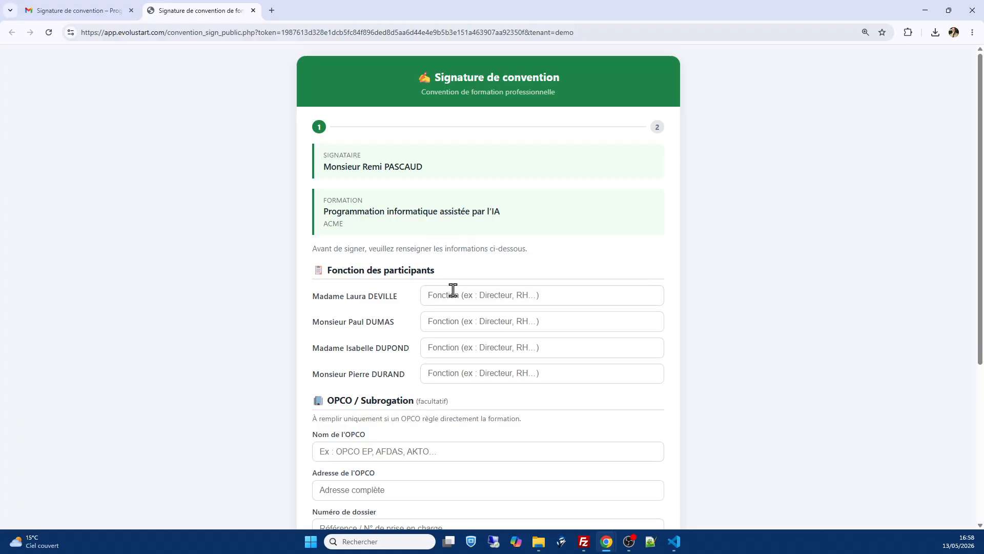
scroll(441, 328, "down", 2)
scroll(410, 390, "down", 2)
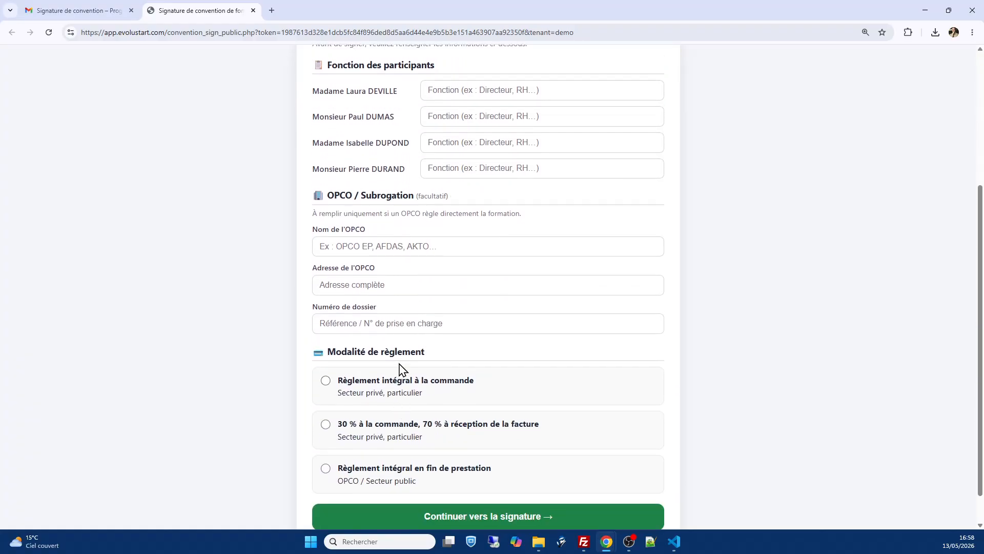
scroll(400, 369, "up", 5)
Step: Set the first participant's function to "Responsable de magasin"
left_click(495, 300)
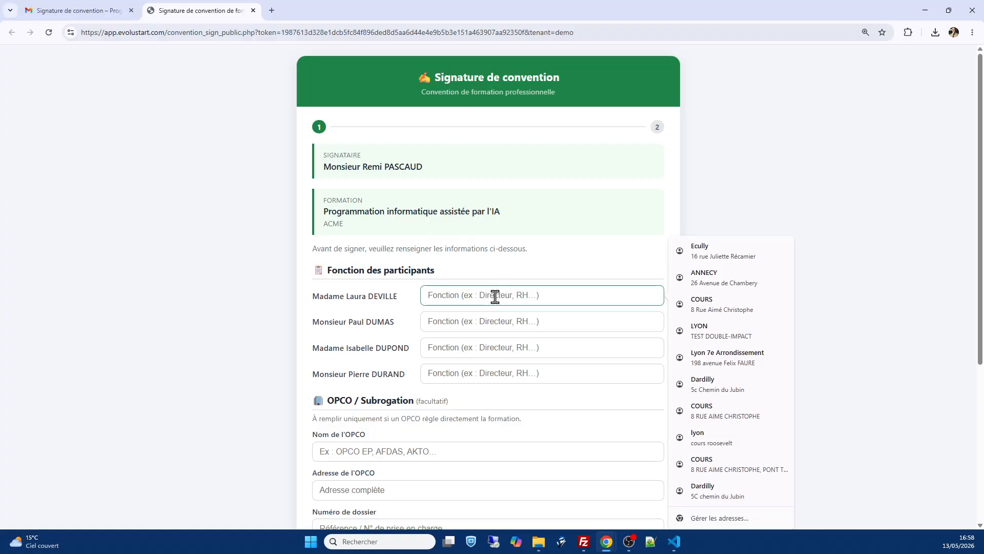
type("Responsable de magasin")
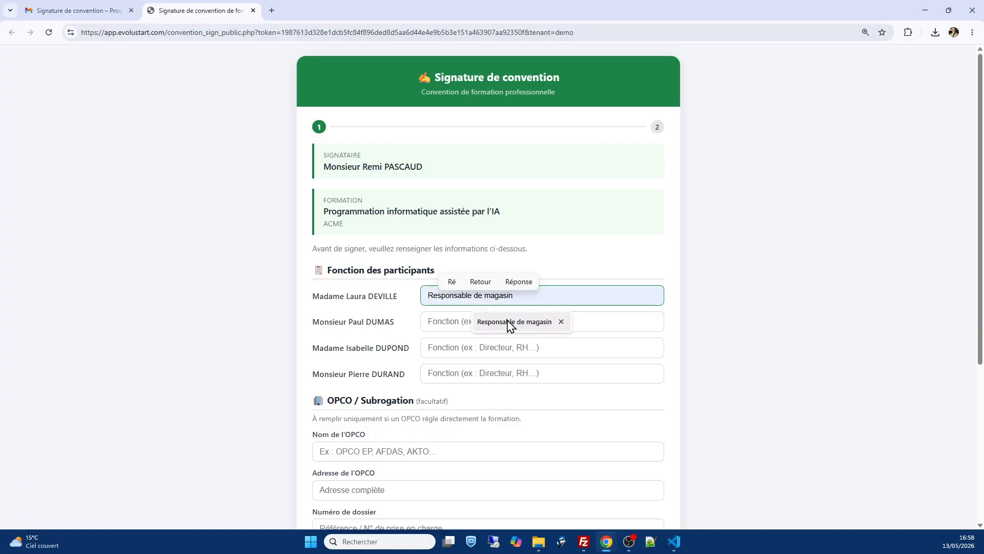
left_click(510, 324)
left_click_drag(560, 294, 393, 291)
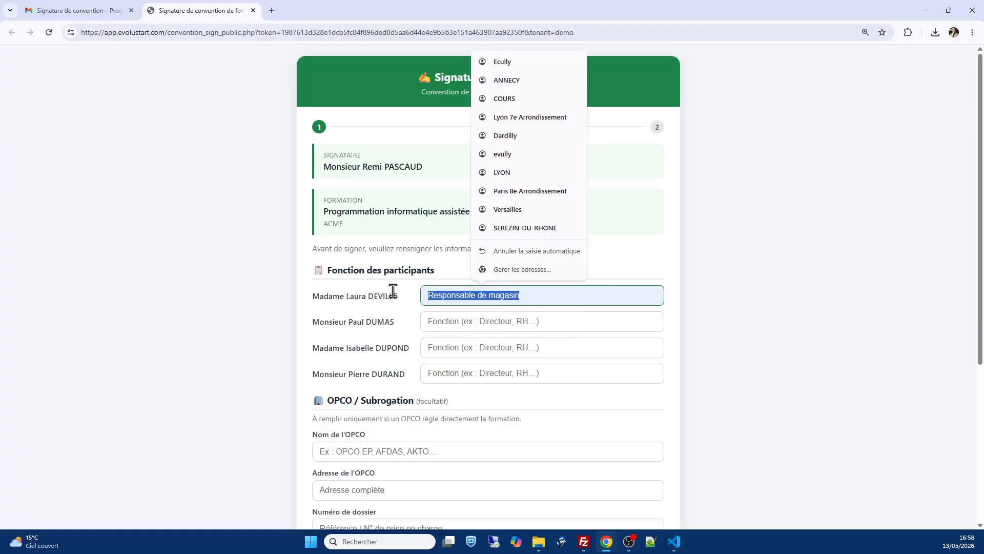
type("V")
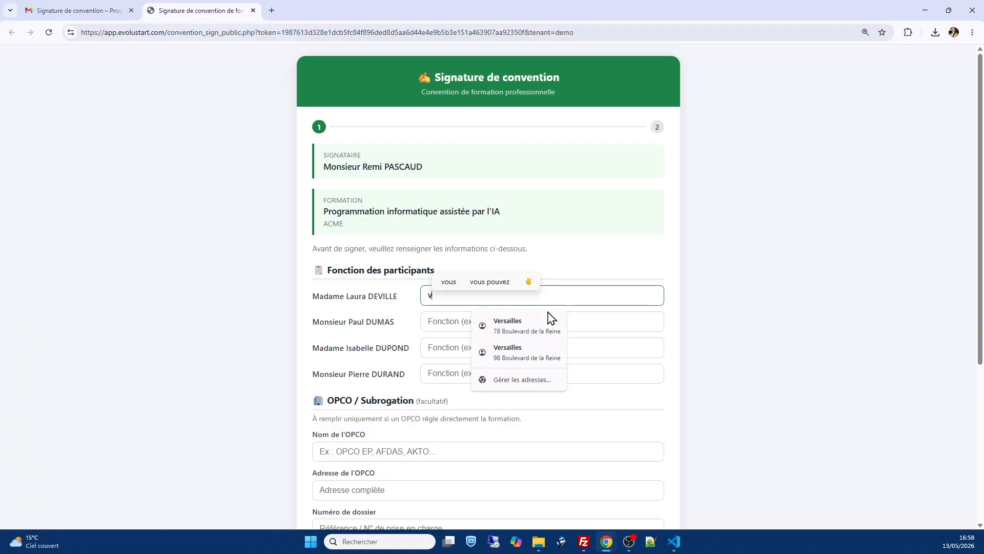
left_click_drag(597, 293, 341, 294)
type("R")
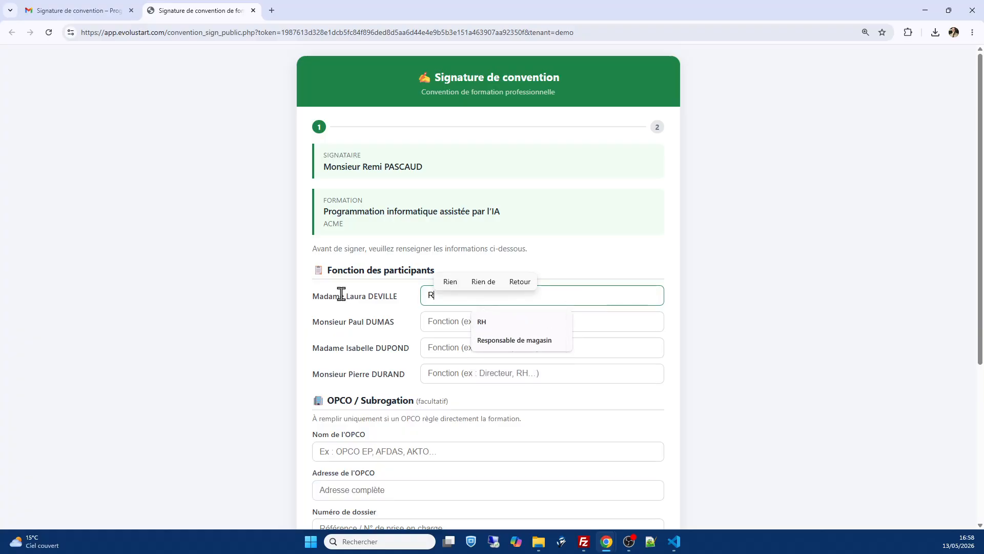
left_click(510, 340)
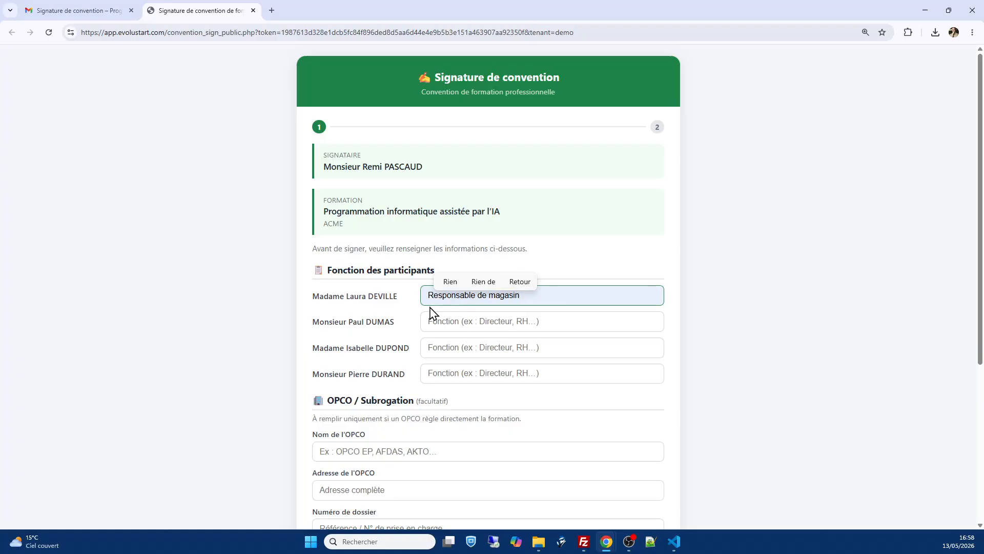
Step: Copy the first participant's function, "Responsable de magasin", to the other three participants
triple_click(441, 290)
key("ctrl+c")
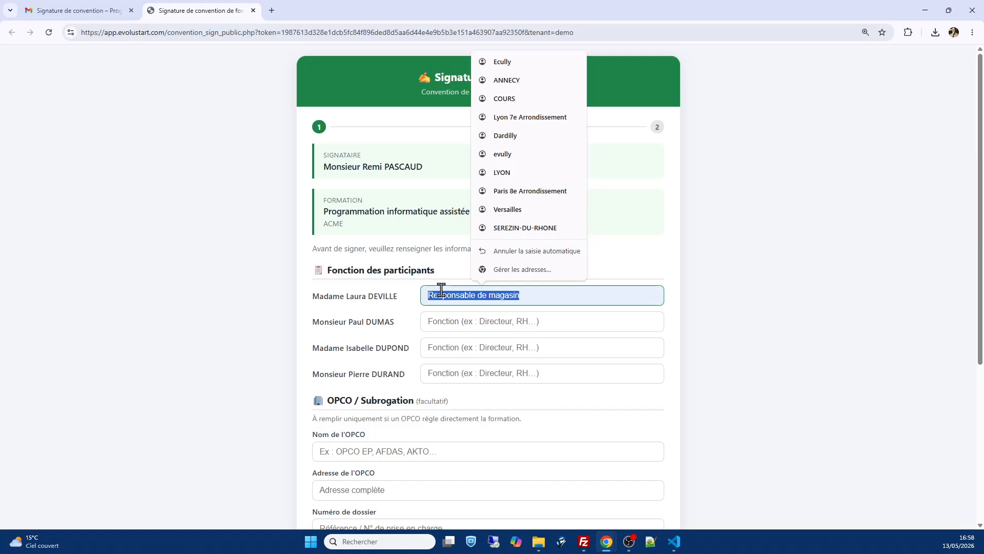
left_click(521, 323)
key("ctrl+v")
left_click(463, 347)
key("ctrl+v")
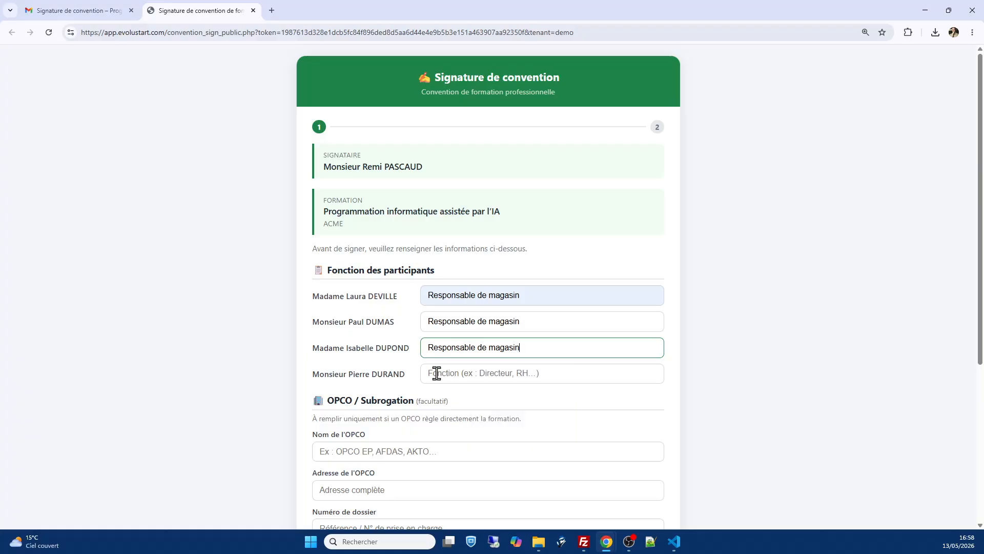
left_click(436, 373)
key("ctrl+v")
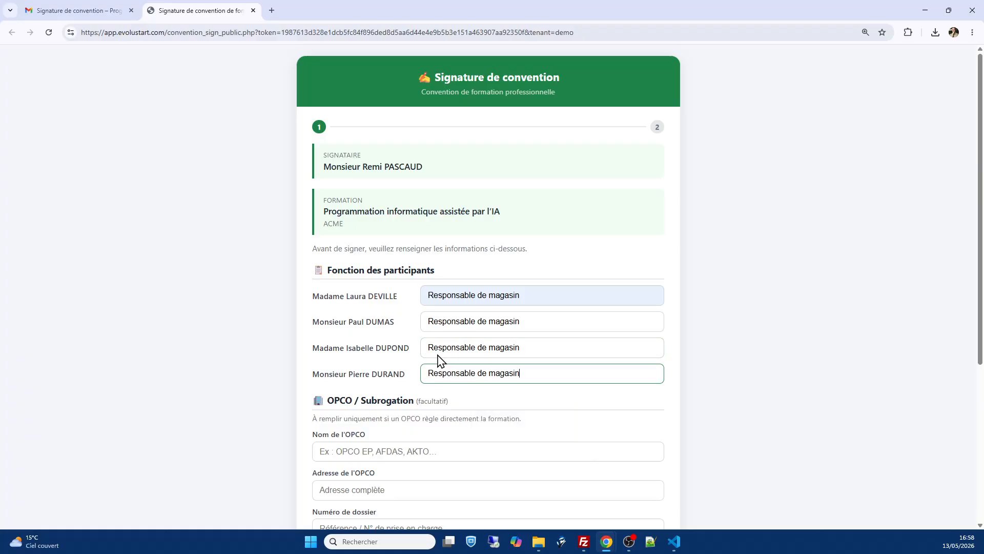
Step: Fill in the OPCO details with the name AKTO, the first suggested address and a suggested file number
scroll(438, 359, "down", 2)
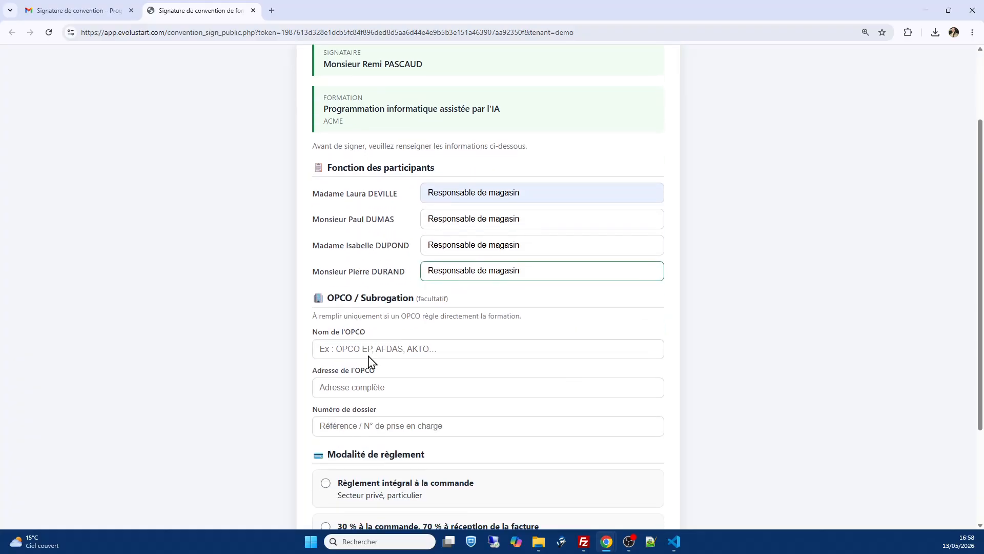
left_click(451, 351)
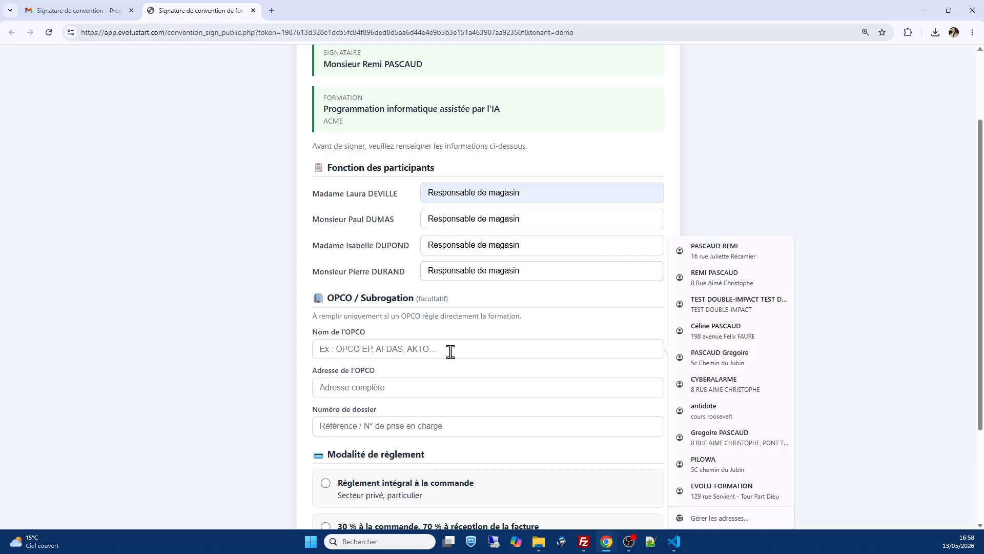
type("AKTO")
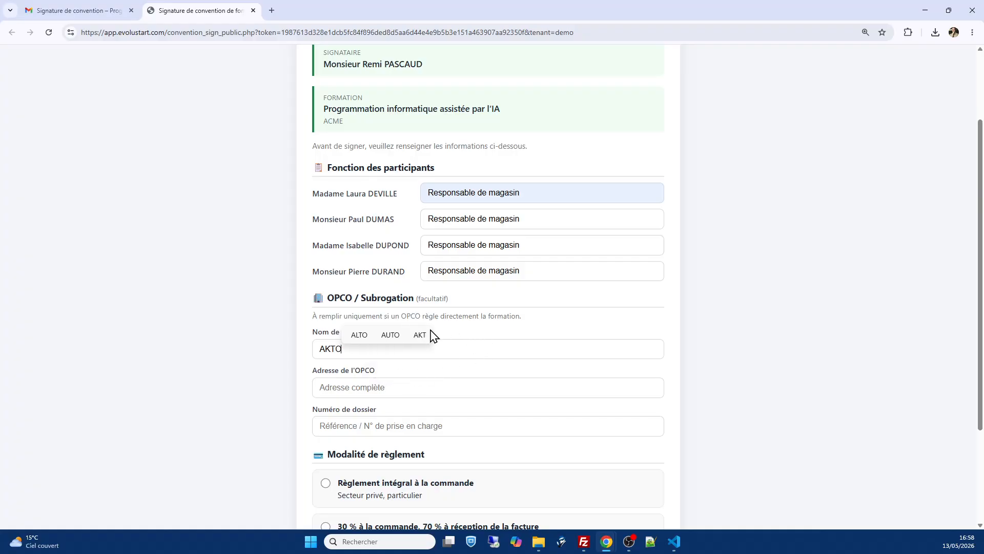
left_click(392, 389)
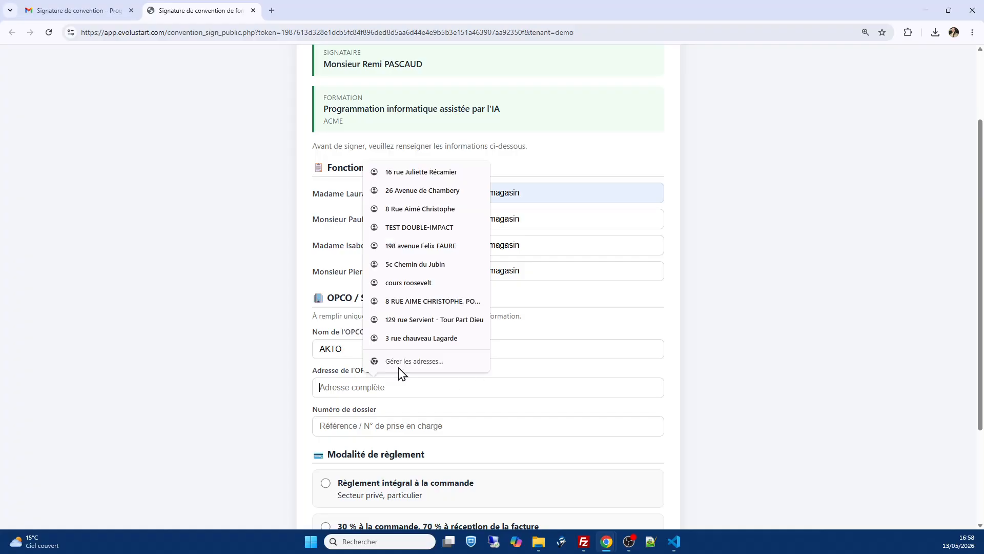
left_click(428, 176)
left_click(416, 425)
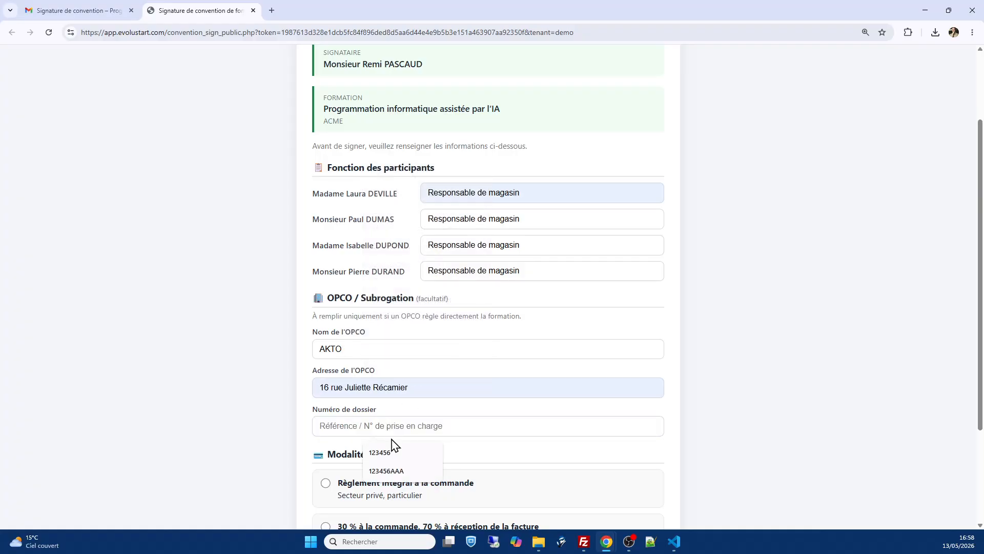
left_click(410, 473)
Step: Choose the payment terms "30 % à la commande, 70 % à réception de la facture" and continue to the signature
scroll(417, 431, "down", 3)
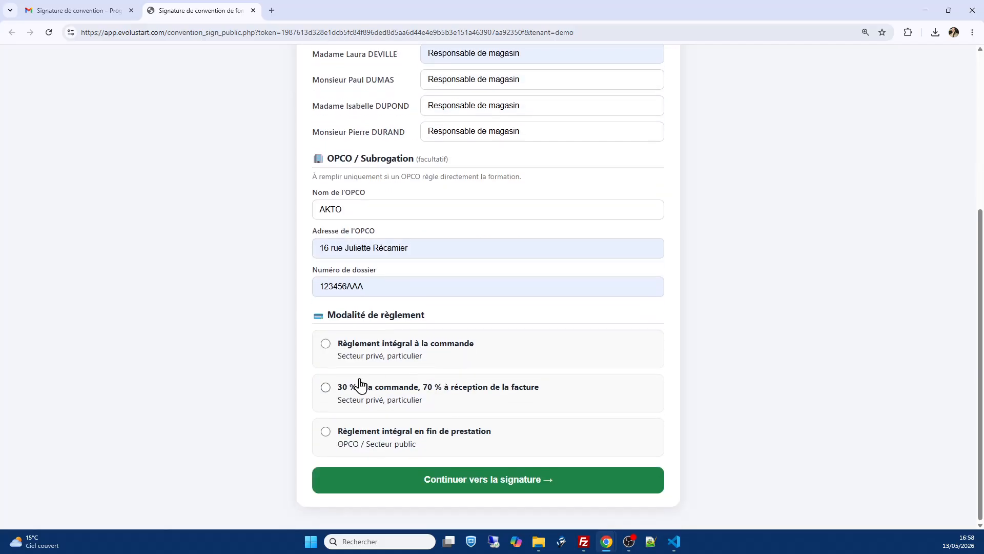
left_click(325, 388)
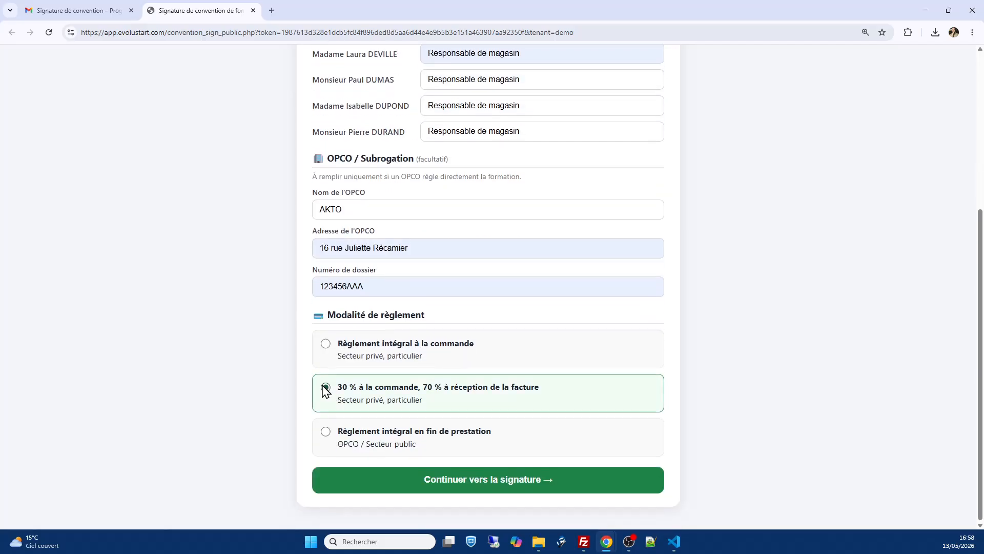
left_click(499, 487)
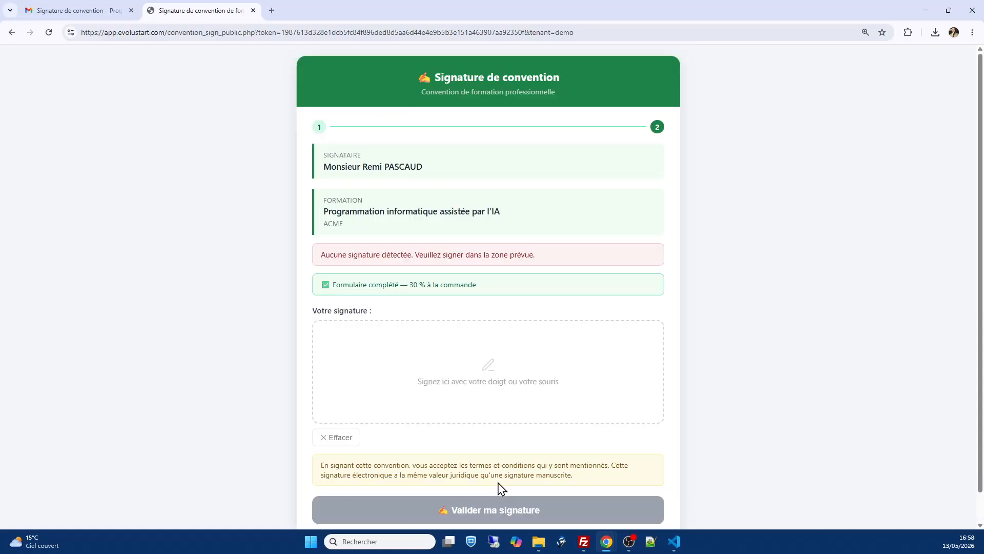
Step: Draw a freehand signature across the signature area and validate it to sign the convention
scroll(538, 320, "down", 1)
mouse_move(330, 360)
left_mouse_down()
mouse_move(525, 310)
mouse_move(652, 353)
left_mouse_up()
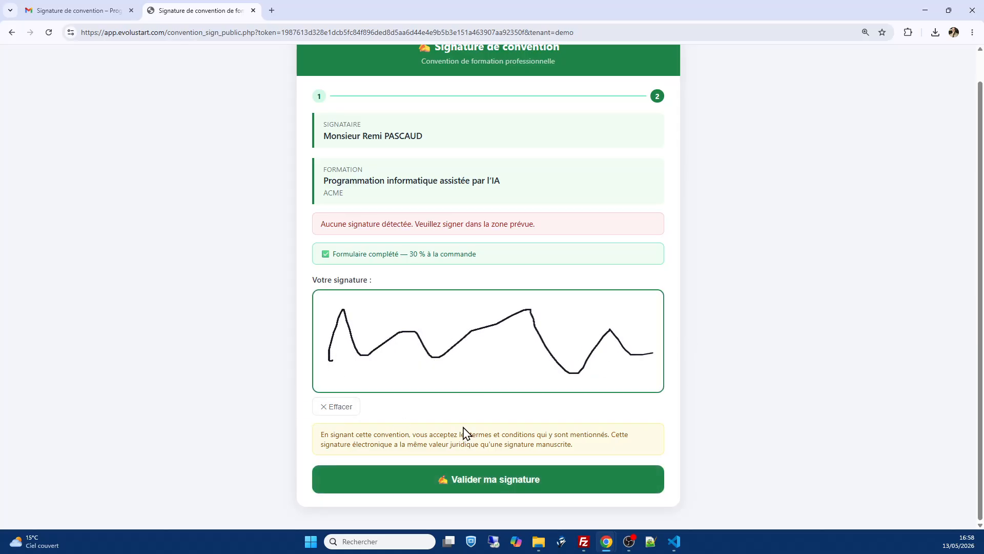
left_click(498, 480)
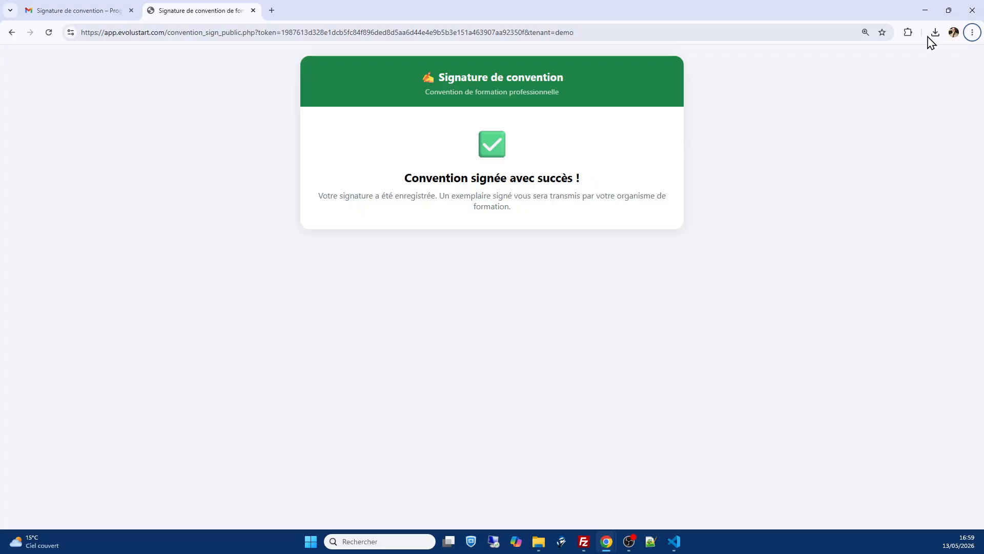
Step: Switch back to the CRM, go to the list of conventions and open ACME's "Programmation informatique assistée par l'IA" convention
left_click(925, 11)
mouse_move(66, 205)
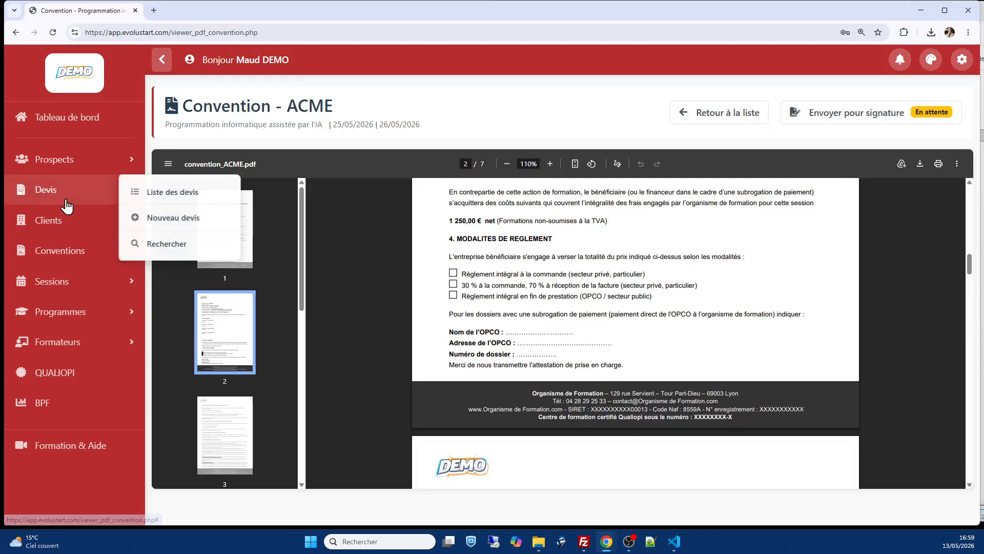
mouse_move(59, 249)
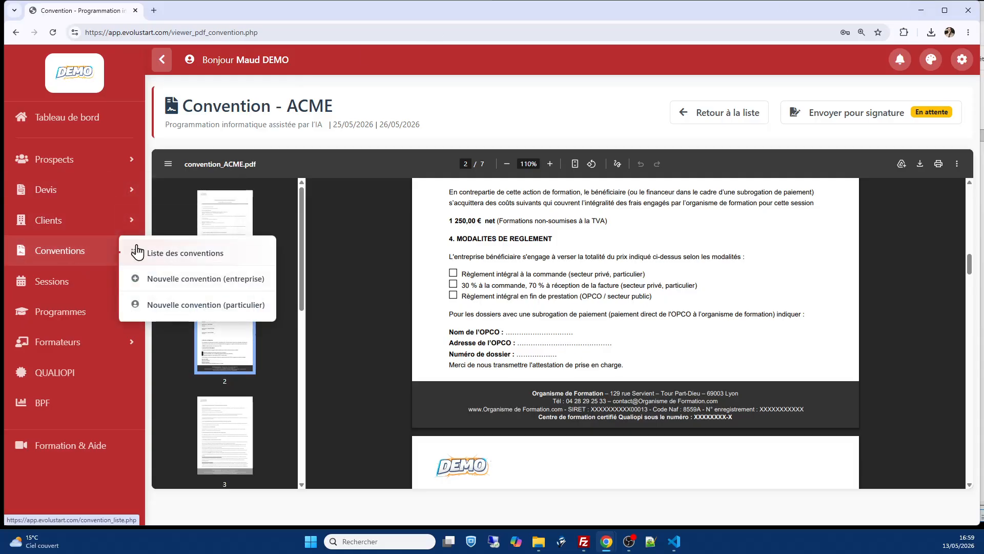
left_click(203, 260)
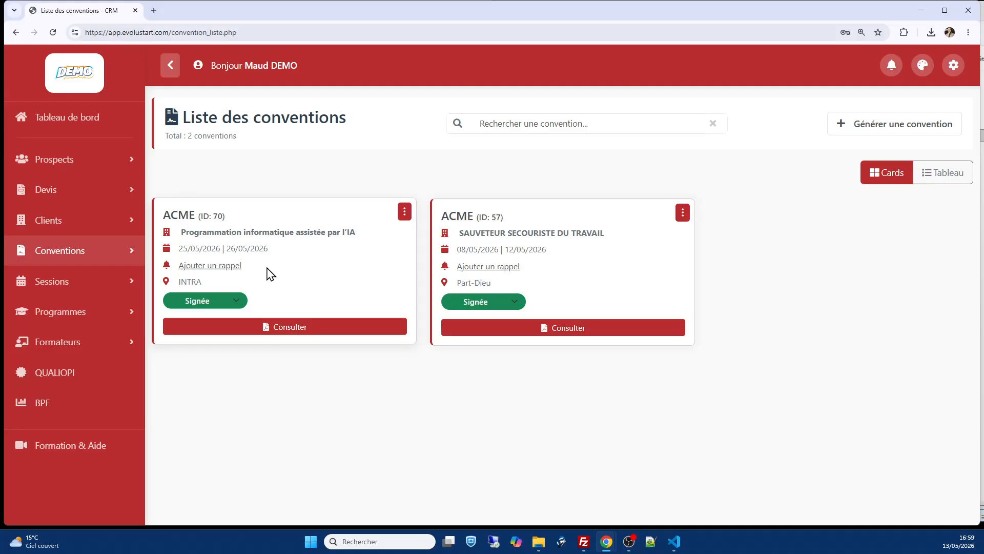
left_click(291, 330)
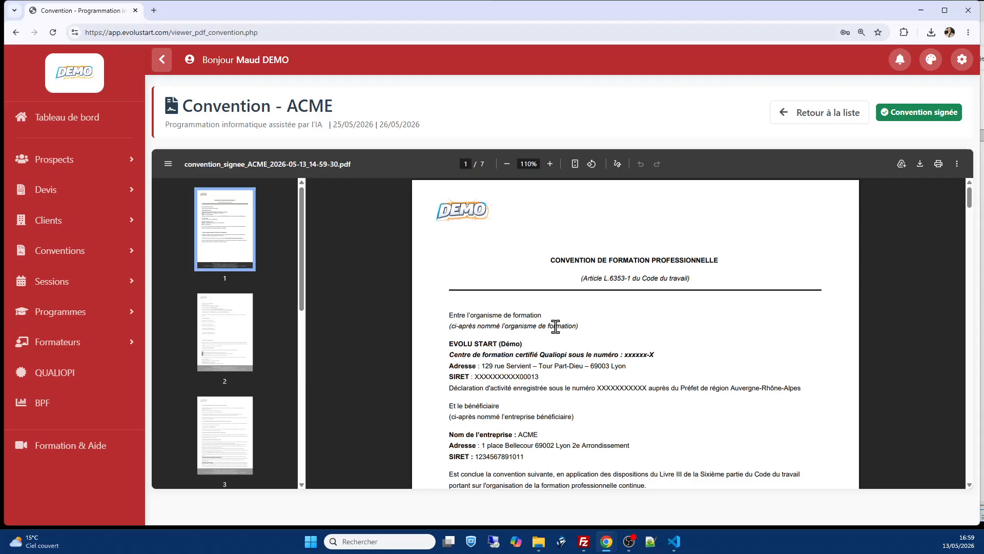
Step: Review the signed convention's trainee list, payment terms, OPCO details, and the signatures and signing date on page 4
scroll(555, 334, "down", 3)
scroll(556, 334, "down", 13)
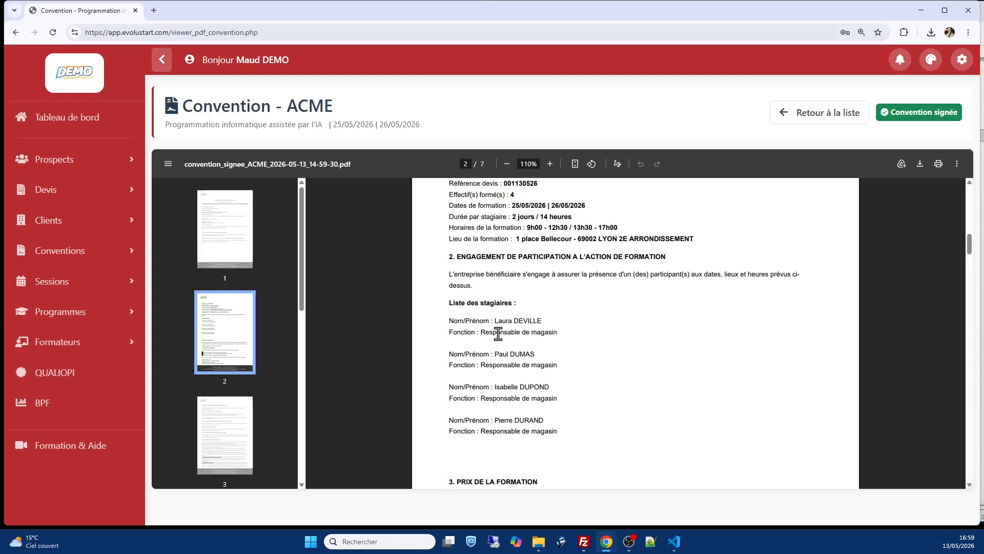
left_click_drag(498, 334, 542, 339)
scroll(582, 324, "down", 3)
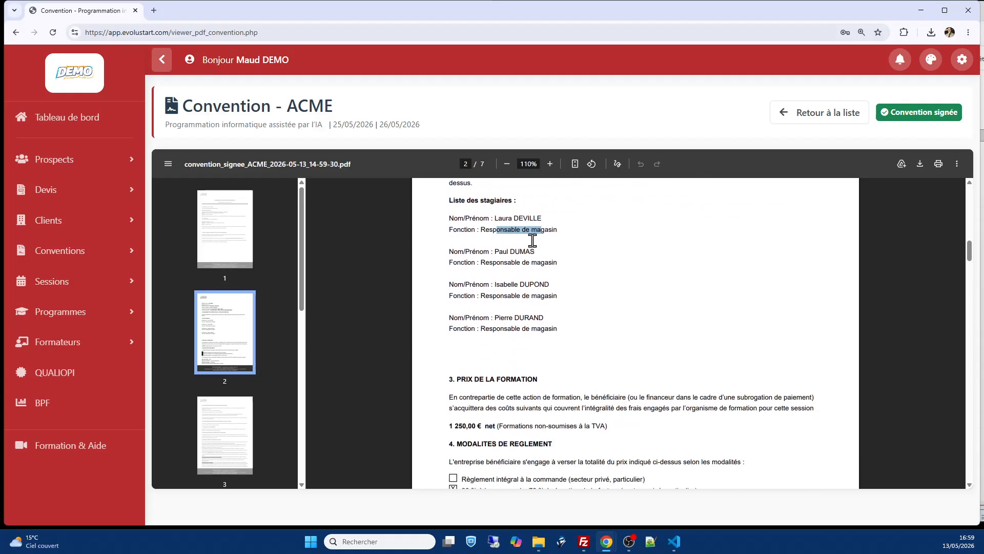
scroll(527, 365, "down", 2)
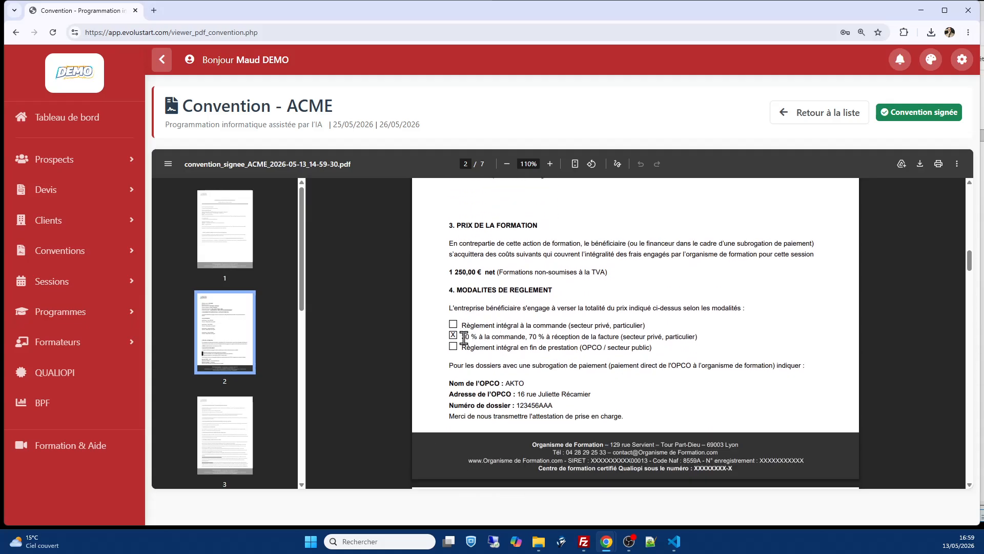
scroll(657, 338, "down", 1)
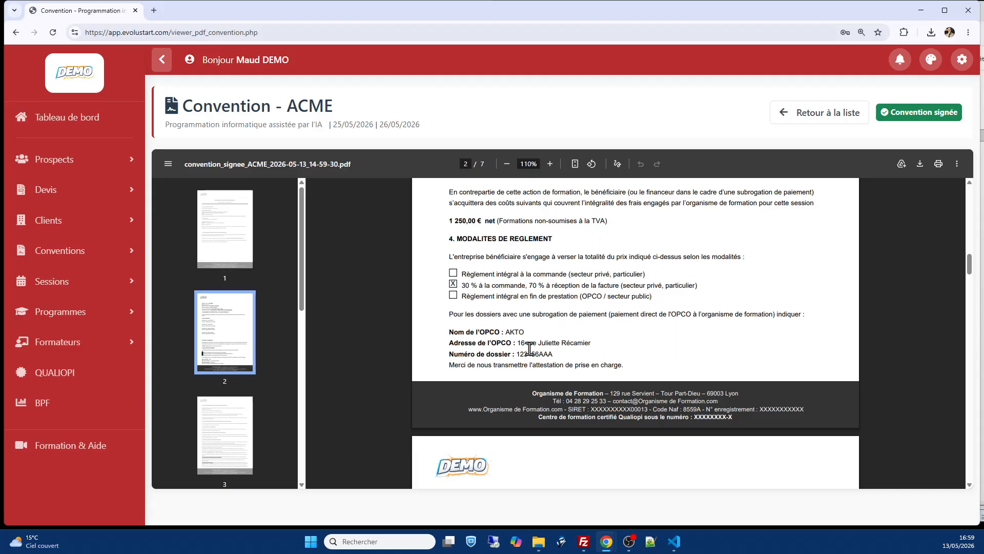
scroll(533, 348, "down", 14)
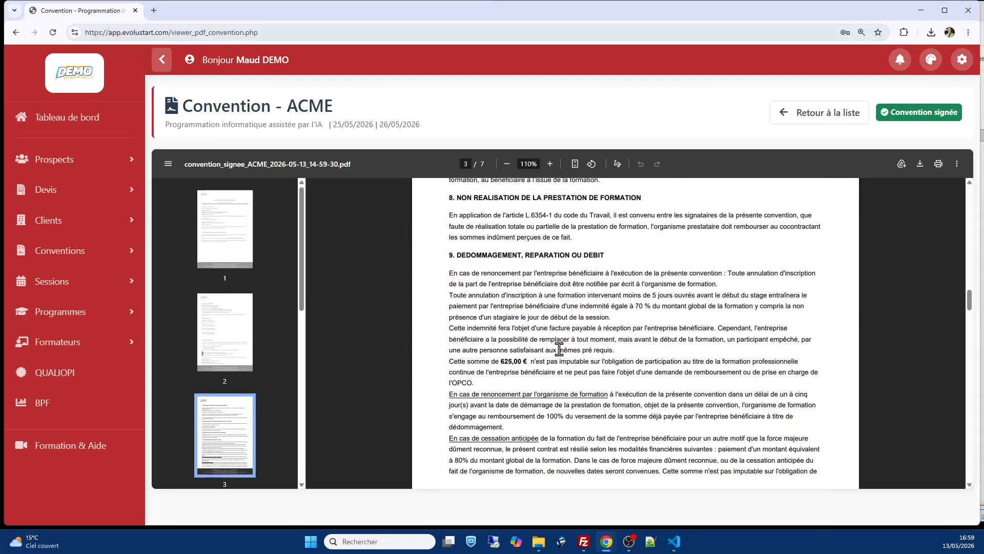
scroll(559, 349, "down", 10)
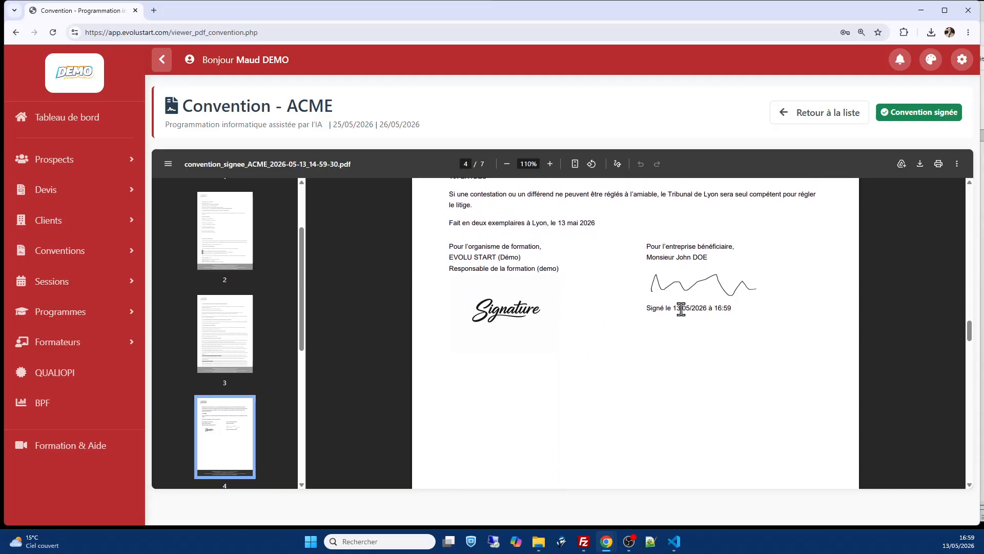
double_click(677, 308)
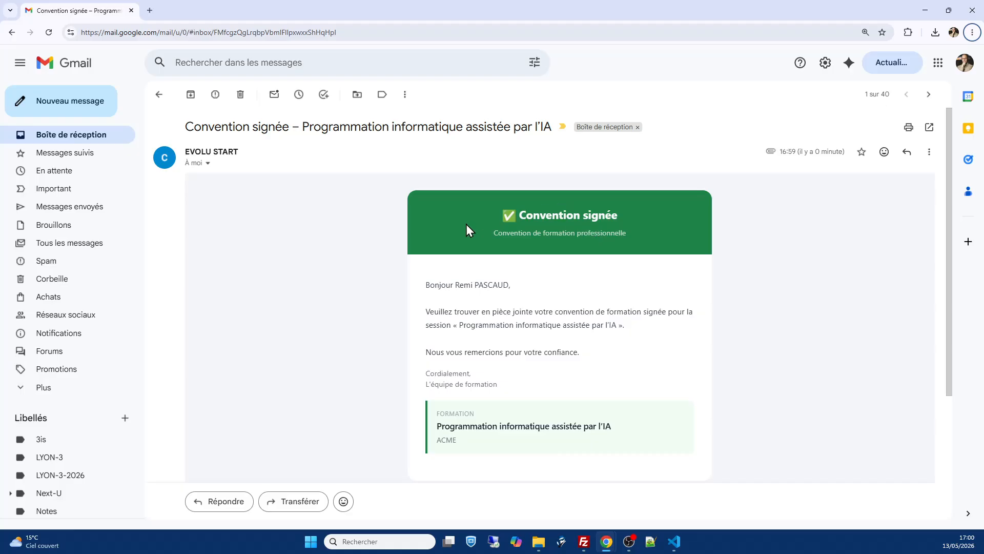
Step: In Gmail's "Convention signée" message, open the attached signed convention PDF
scroll(594, 232, "down", 1)
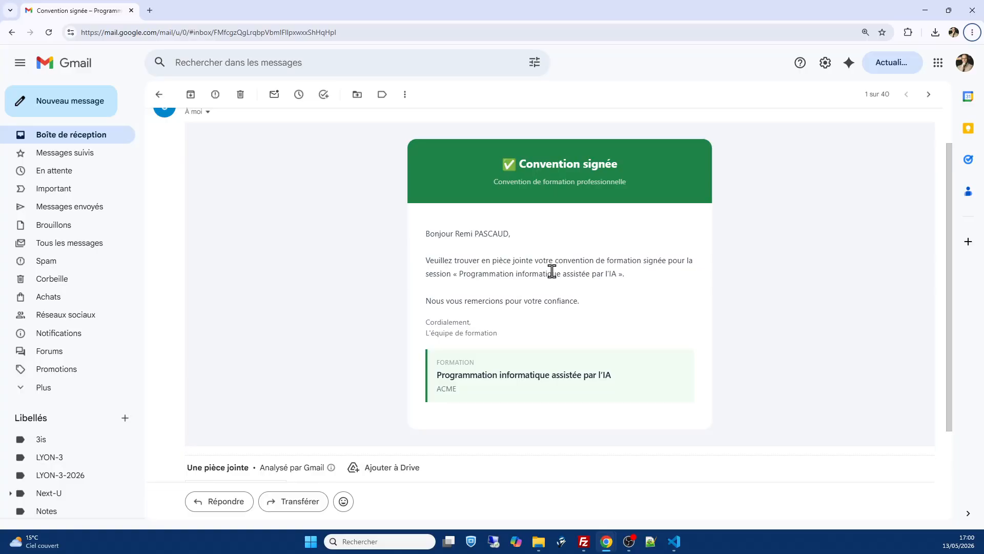
scroll(604, 303, "down", 3)
left_click(235, 391)
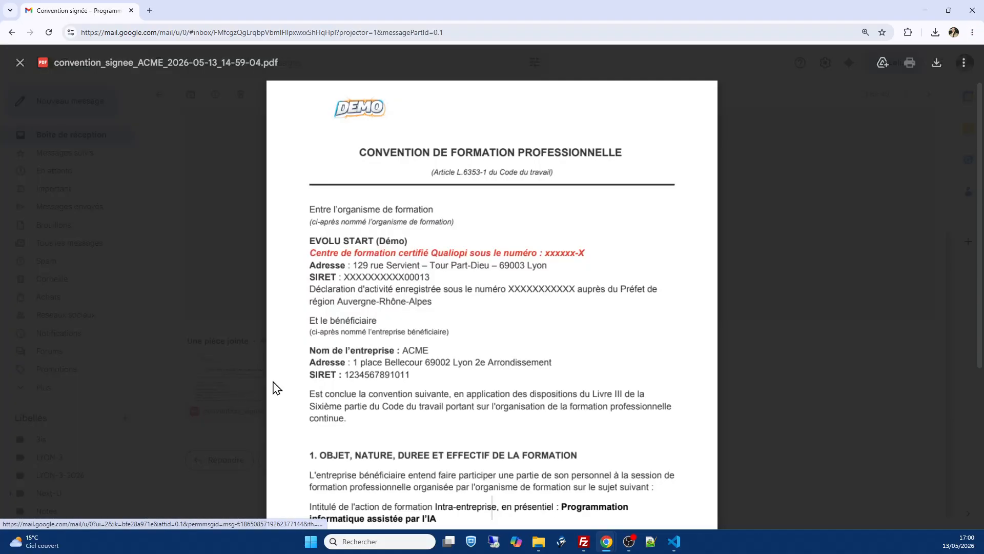
Step: Check the trainees' functions, payment terms, OPCO details and signatures in the attached PDF, and close the preview
scroll(466, 380, "down", 4)
scroll(464, 324, "down", 8)
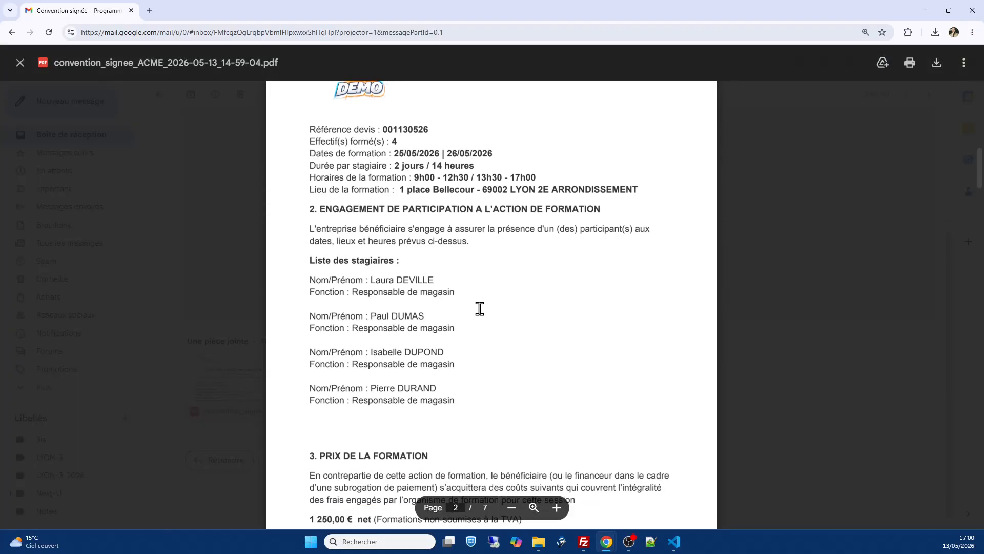
double_click(430, 193)
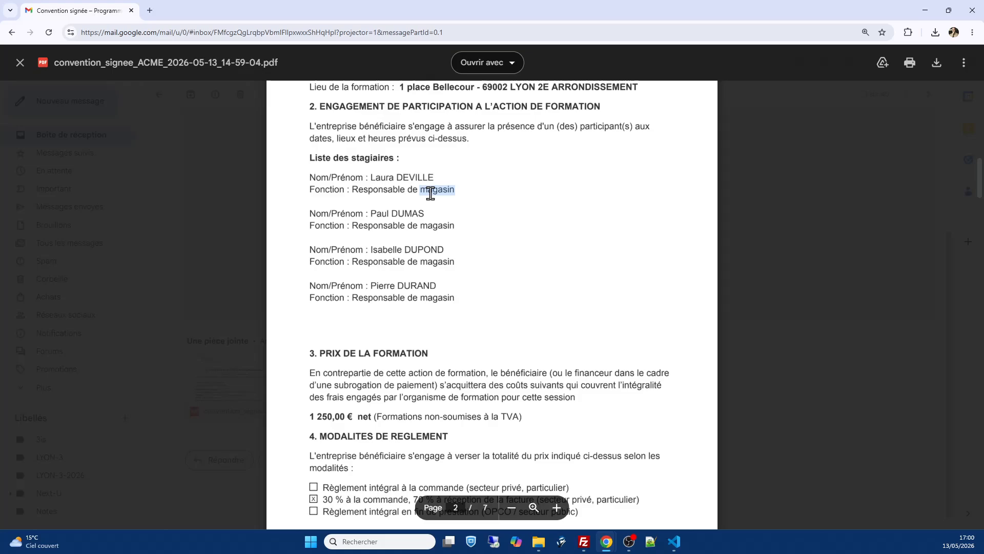
scroll(432, 203, "down", 2)
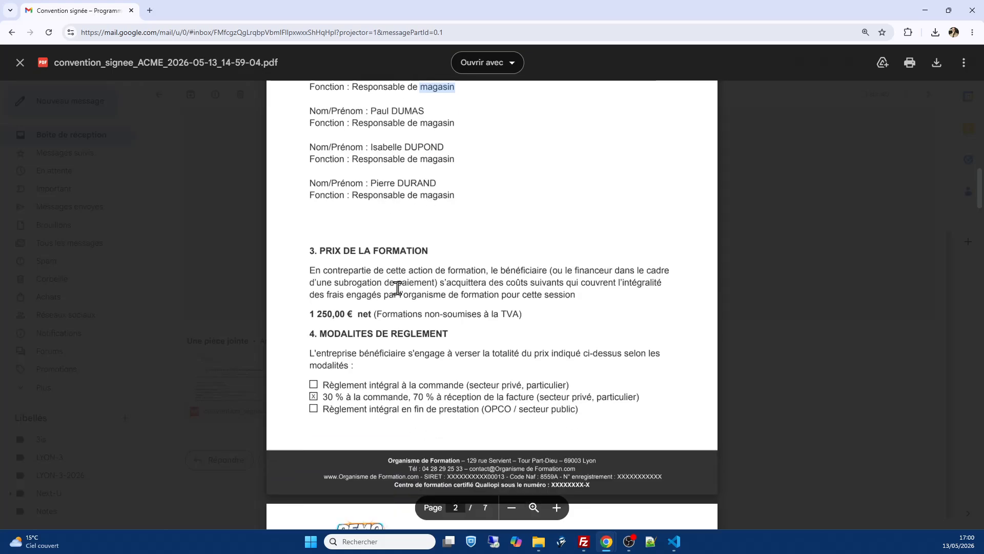
scroll(359, 392, "down", 12)
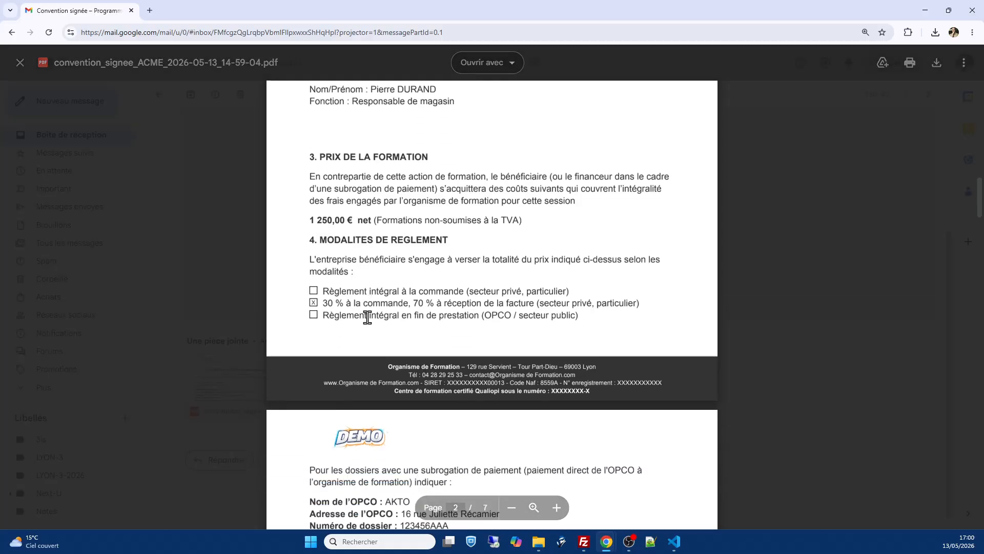
scroll(420, 318, "down", 9)
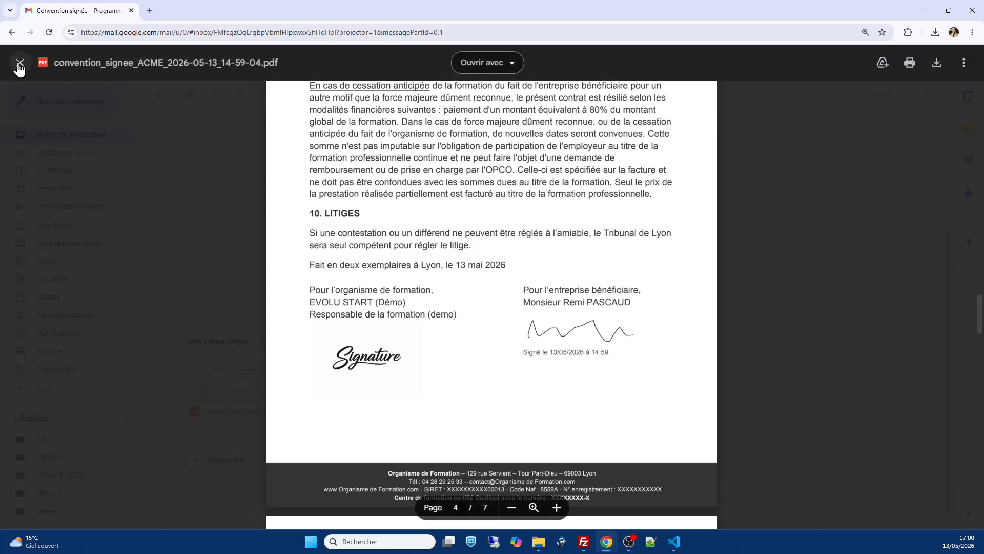
left_click(20, 64)
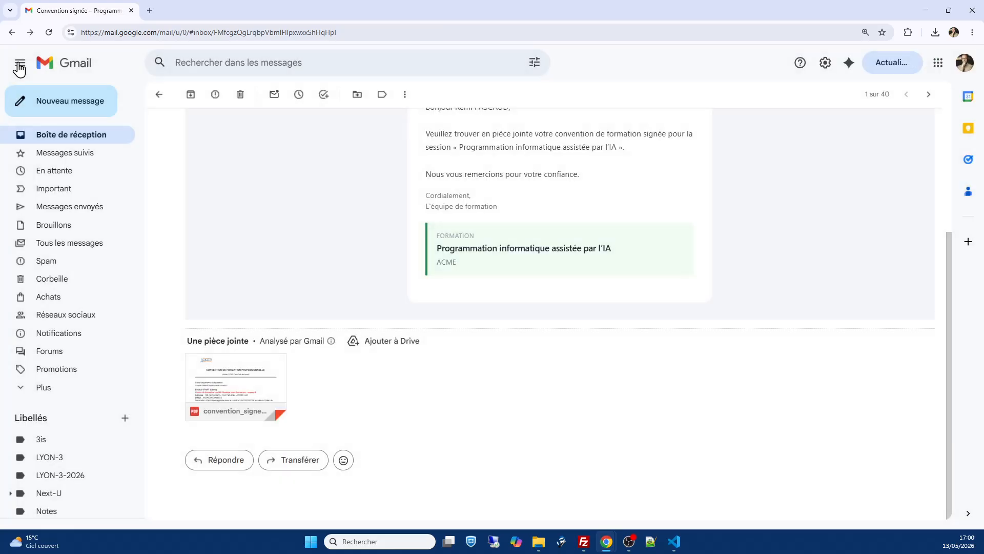
Step: Return to the CRM and display the list of conventions to check the ACME convention's status
left_click(925, 11)
mouse_move(69, 260)
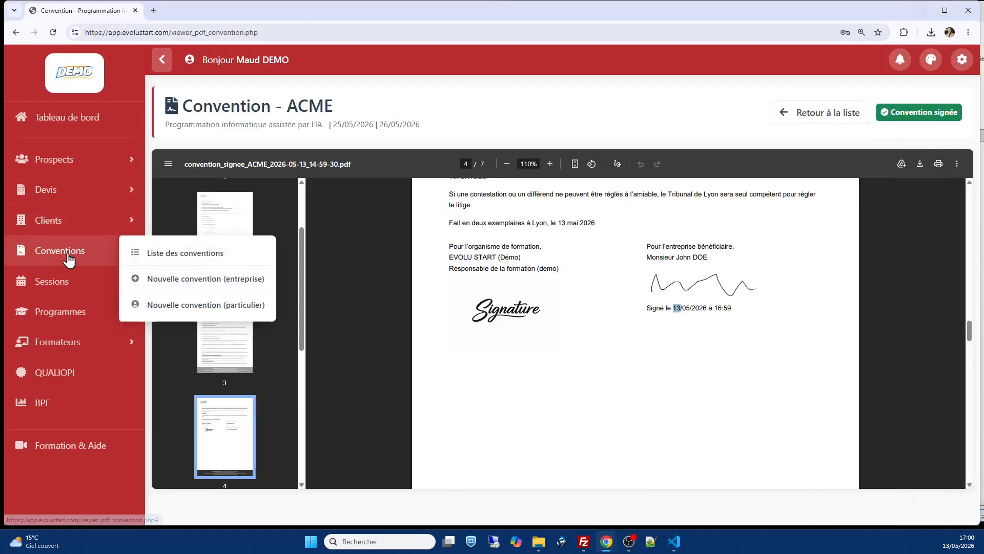
left_click(200, 256)
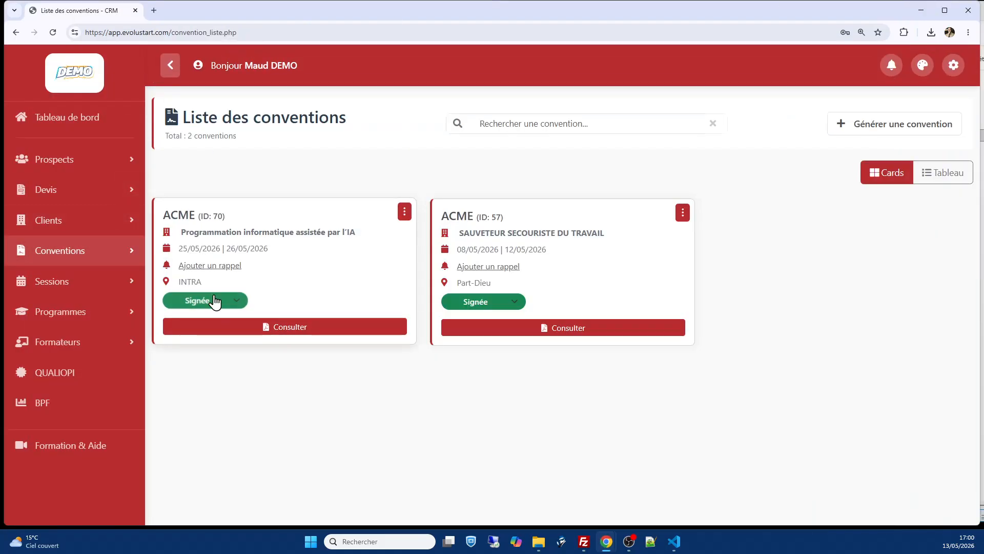